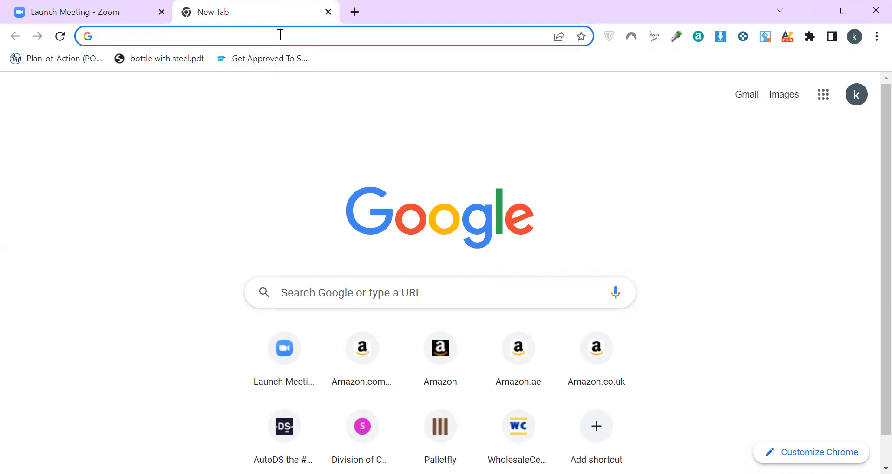
Step: Open the Amazon.com home page in the current browser tab
left_click(281, 35)
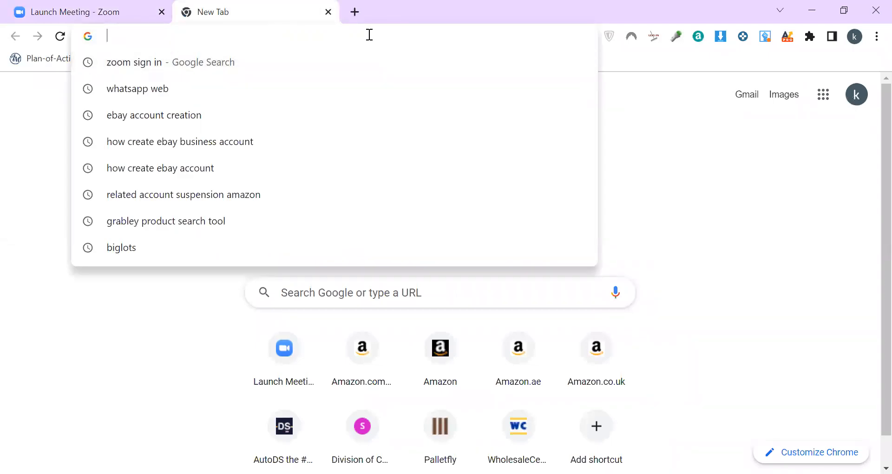
left_click(357, 370)
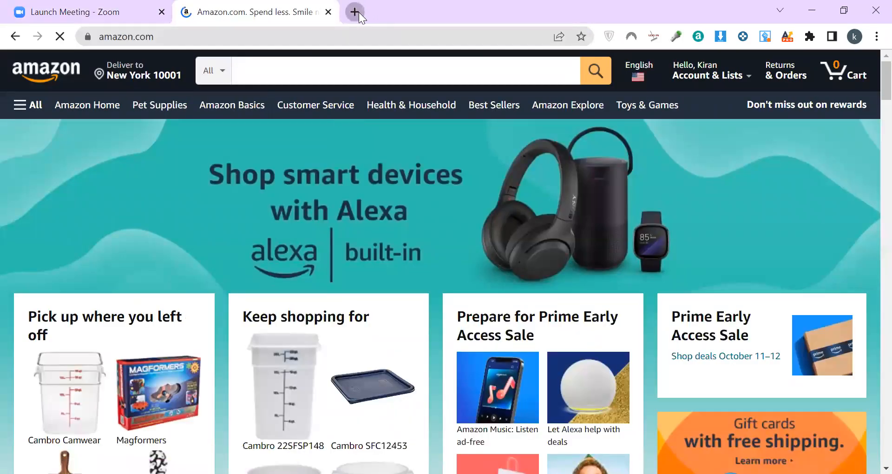
Step: Search Google for "keepa chrome extension" in a new tab and open Keepa - Amazon Price Tracker in the Chrome Web Store
left_click(355, 12)
left_click(359, 35)
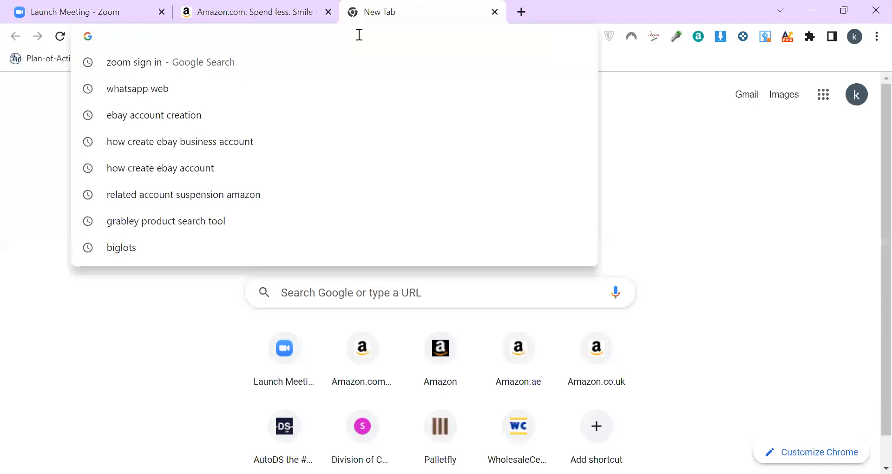
type("keepa")
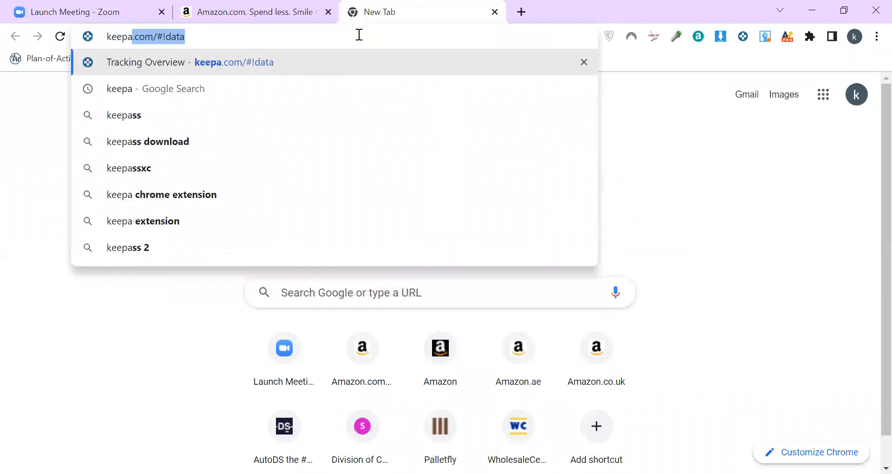
key("Delete")
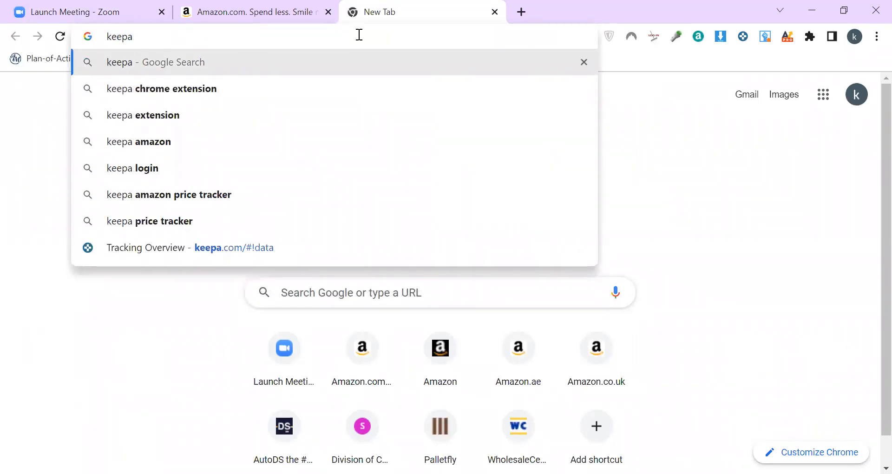
left_click(329, 92)
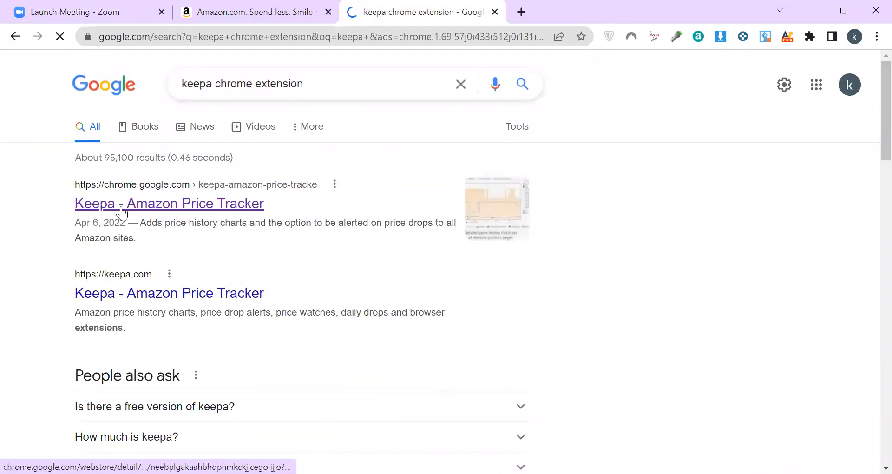
left_click(226, 202)
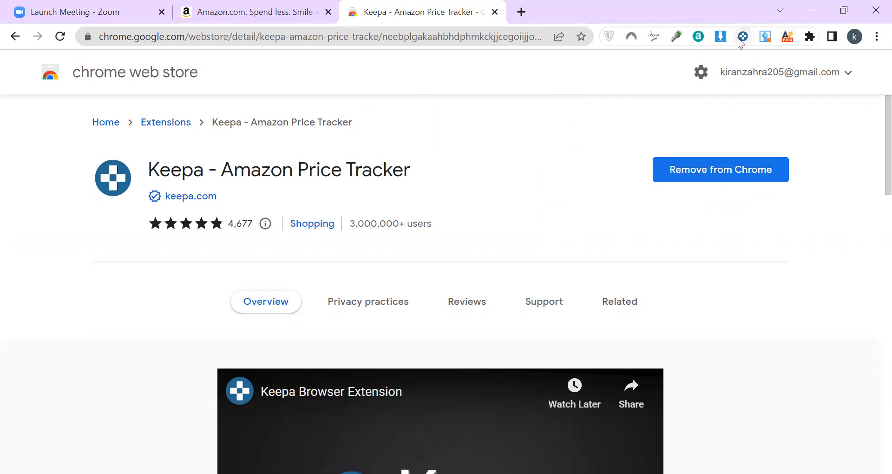
Step: Unpin the Keepa - Amazon Price Tracker extension, pin it again, and close the Chrome Web Store tab
left_click(810, 36)
left_click(811, 36)
left_click(810, 36)
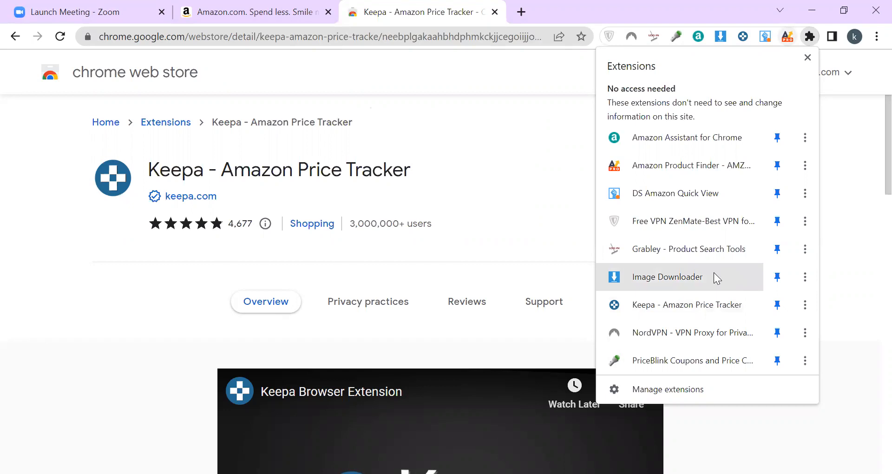
left_click(788, 306)
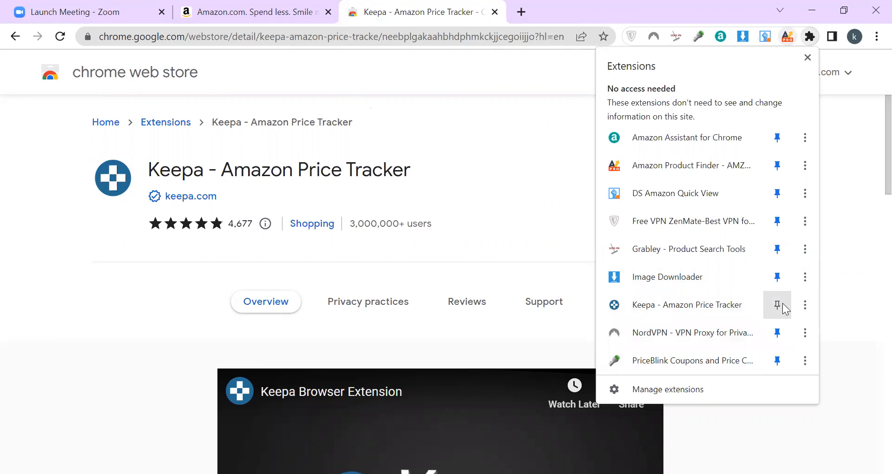
left_click(782, 305)
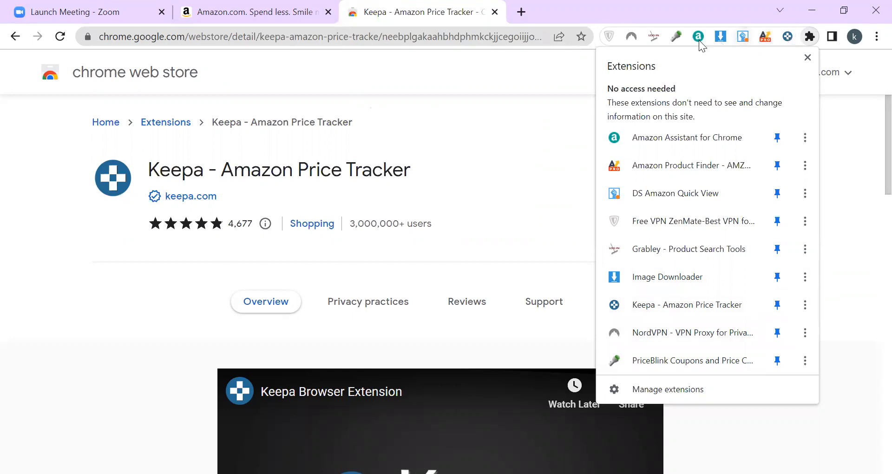
left_click(410, 21)
left_click(494, 12)
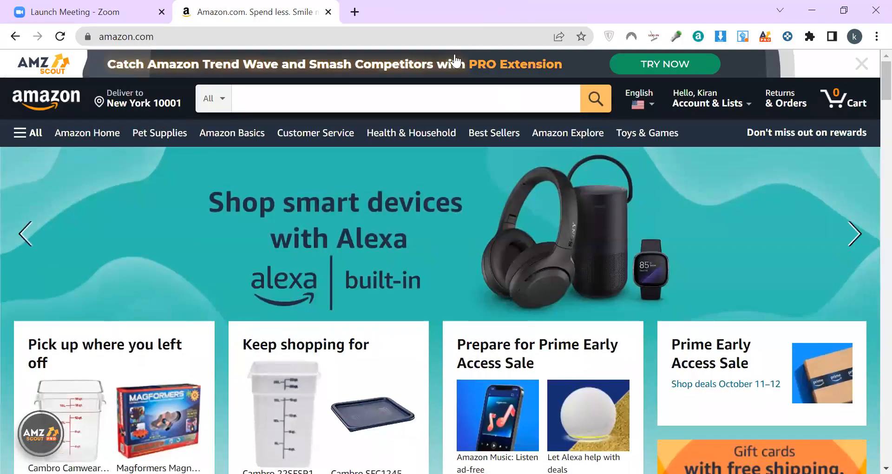
Step: Open the Keepa website from its browser extension and log in to the account
left_click(786, 37)
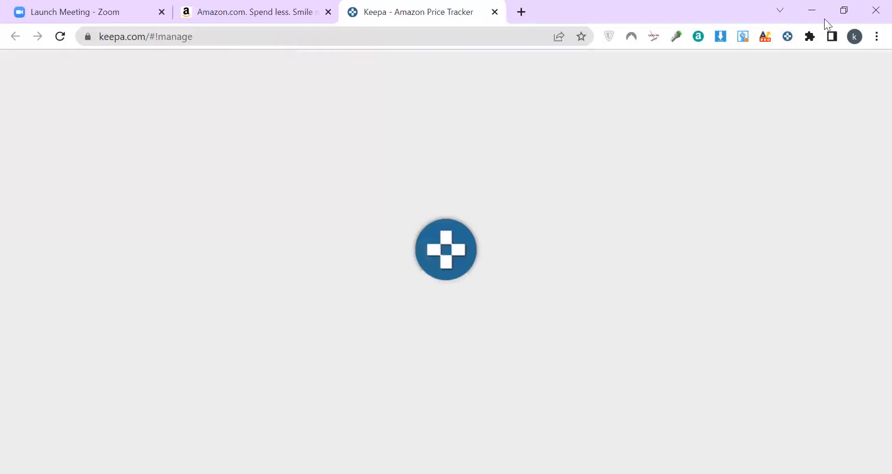
mouse_move(870, 79)
left_click(841, 162)
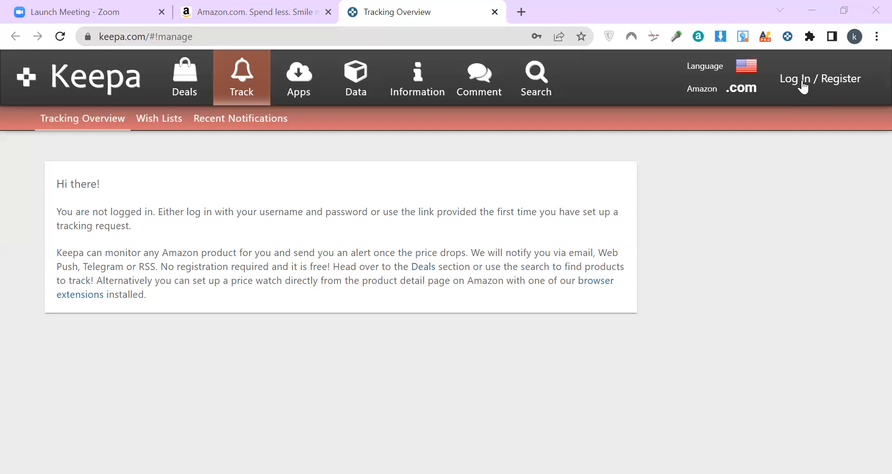
left_click(803, 86)
left_click(500, 374)
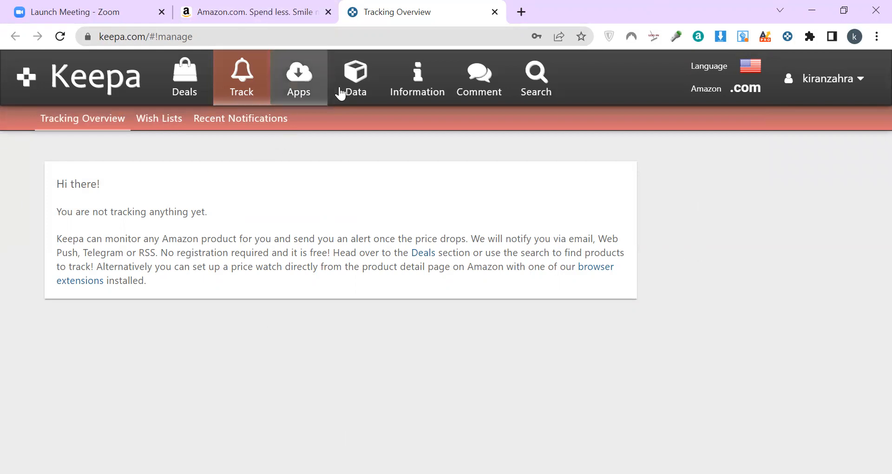
Step: Open the Product Finder in Keepa's Data section and look over its filter options
left_click(354, 89)
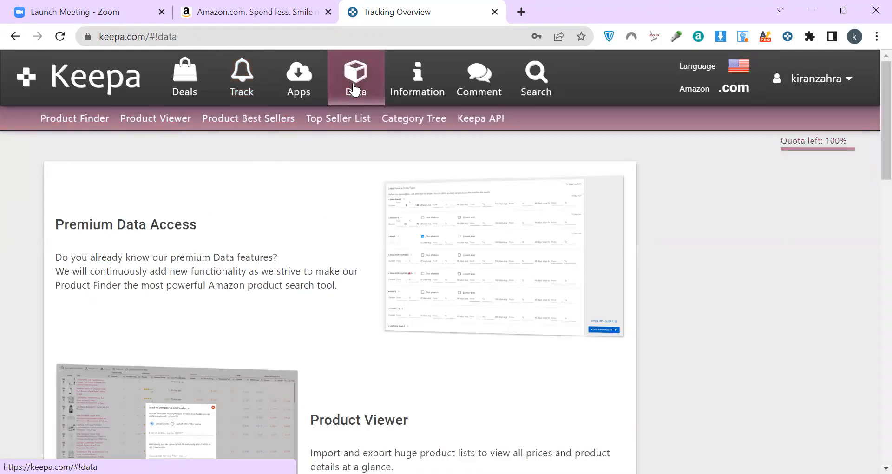
left_click(72, 123)
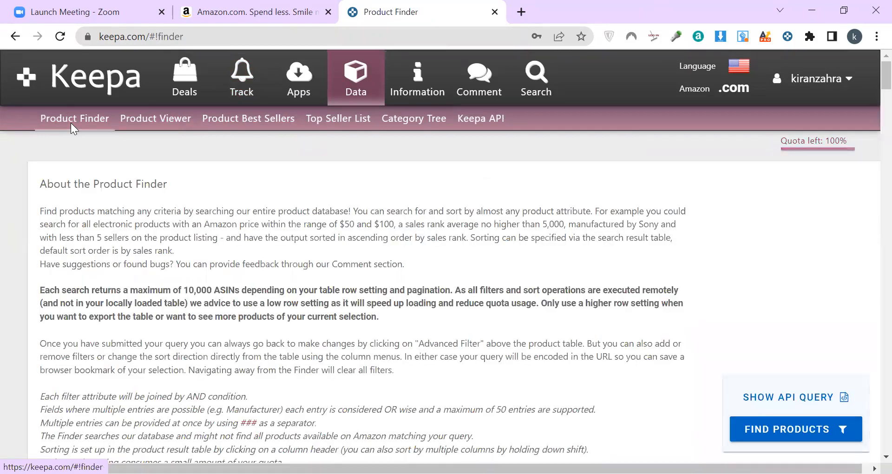
scroll(262, 297, "down", 10)
scroll(261, 316, "down", 15)
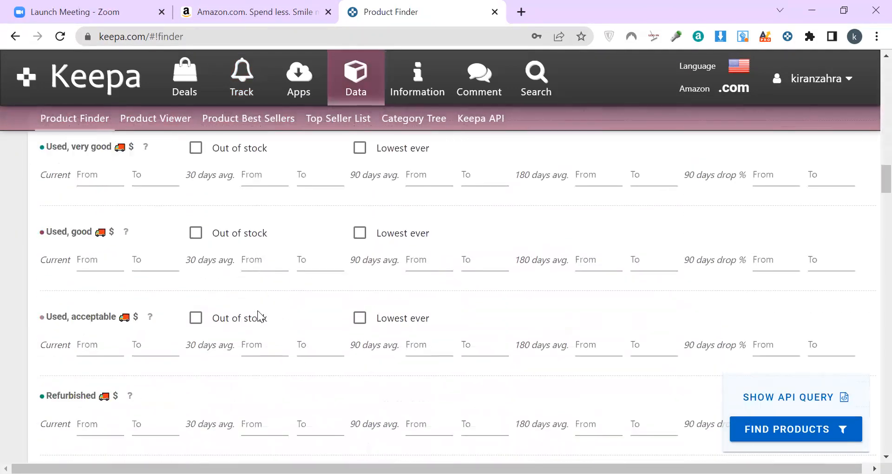
scroll(262, 316, "up", 10)
scroll(261, 316, "up", 10)
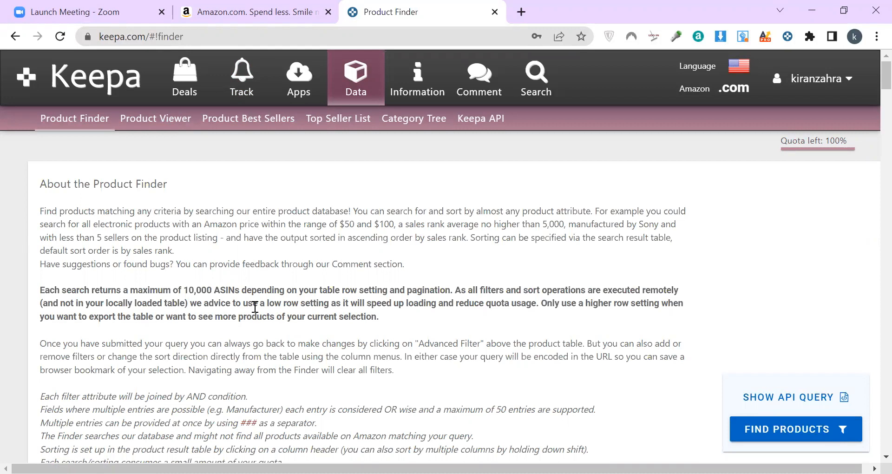
Step: Set the current Sales Rank filter to a range from 1 to 50000
scroll(75, 380, "down", 6)
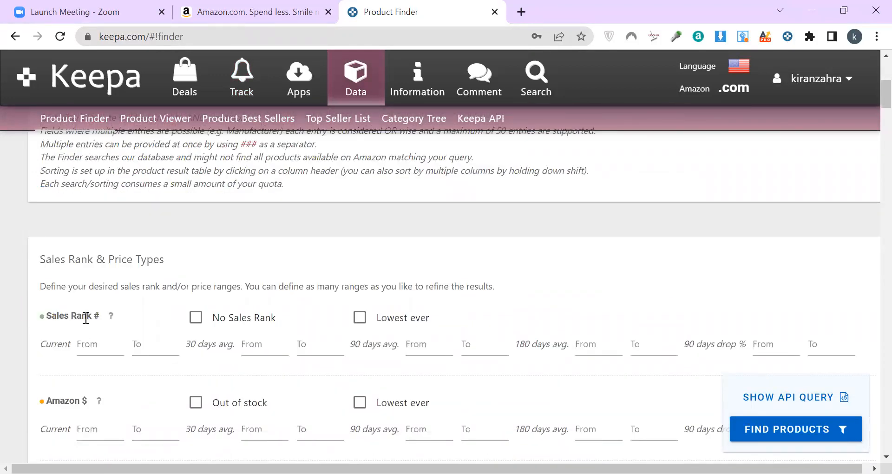
mouse_move(112, 317)
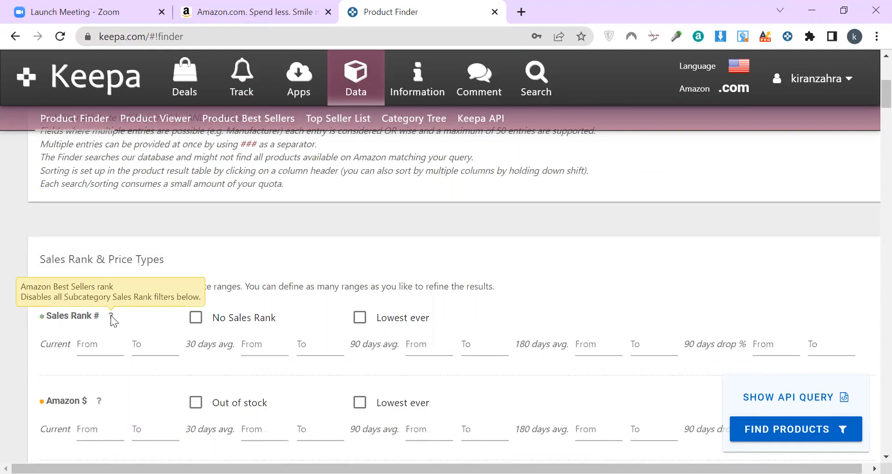
left_click(98, 344)
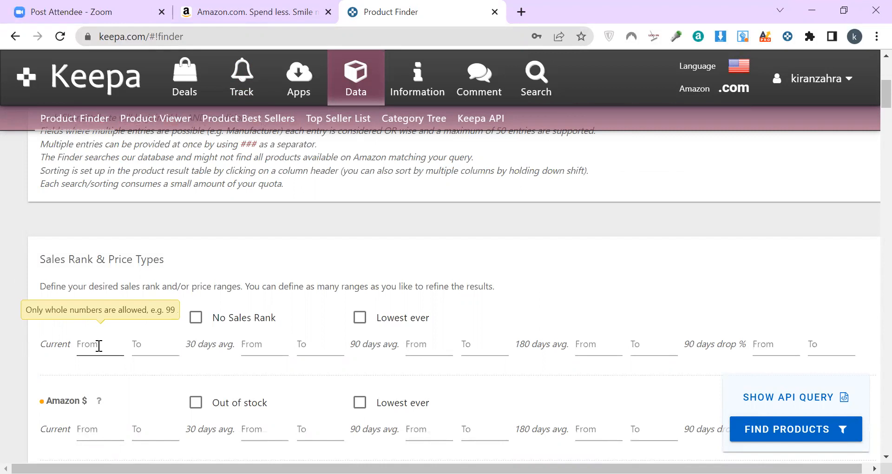
left_click(95, 345)
type("1")
left_click(146, 345)
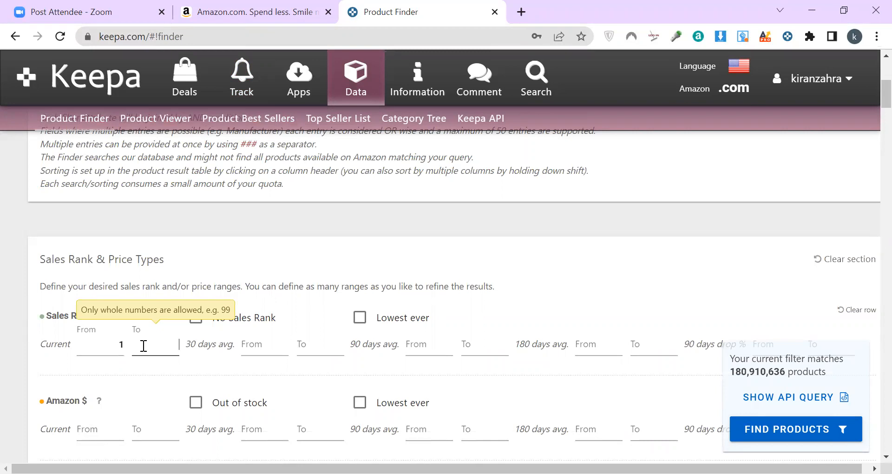
type("50000")
left_click(92, 356)
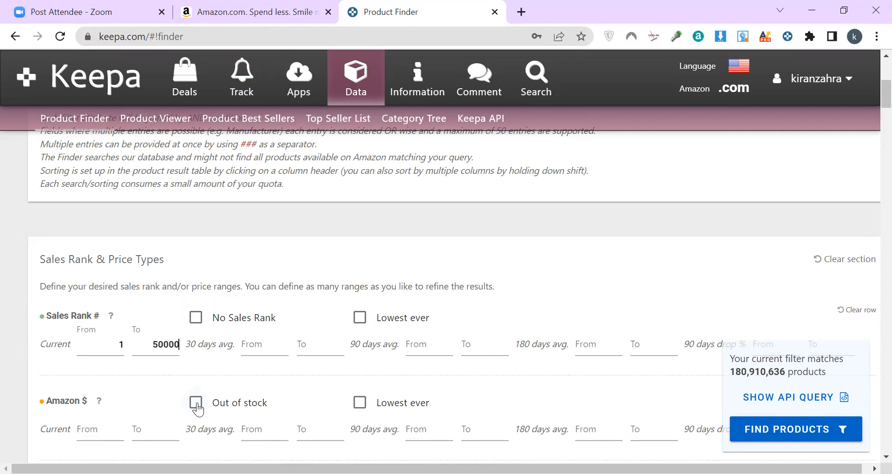
Step: Restrict the Amazon price filter to products that are out of stock at Amazon
left_click(197, 408)
scroll(198, 409, "down", 5)
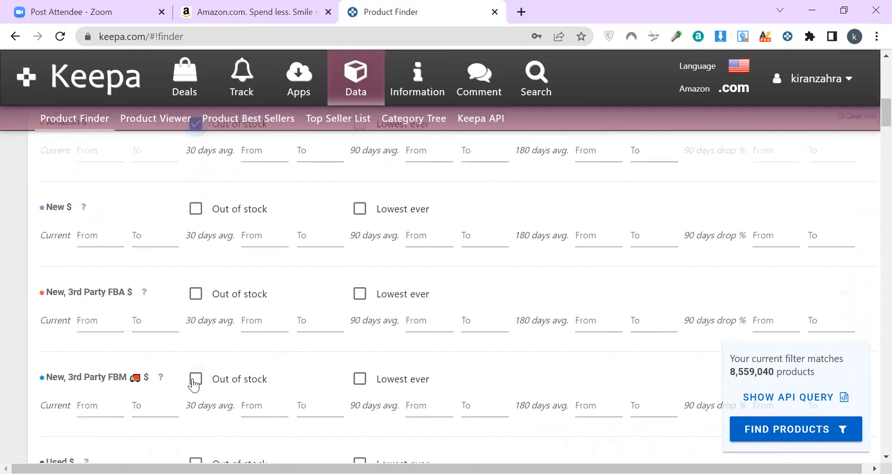
scroll(194, 378, "up", 3)
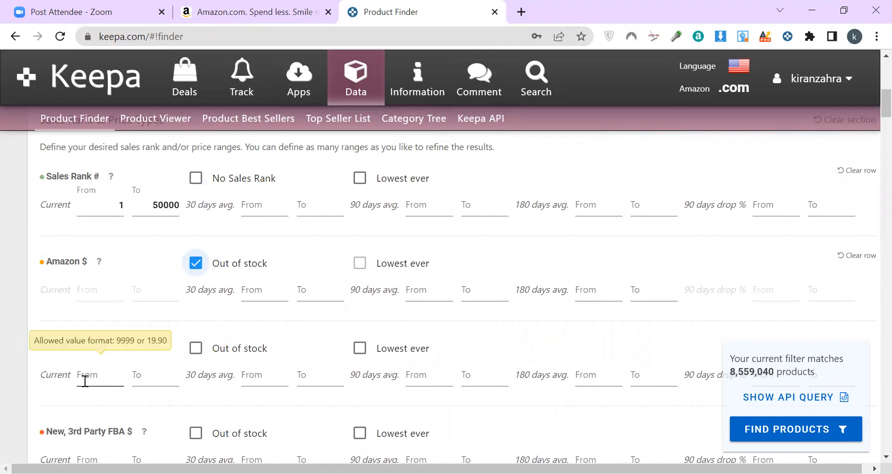
Step: Set the current New price filter to a range from 15 to 50 dollars
mouse_move(85, 351)
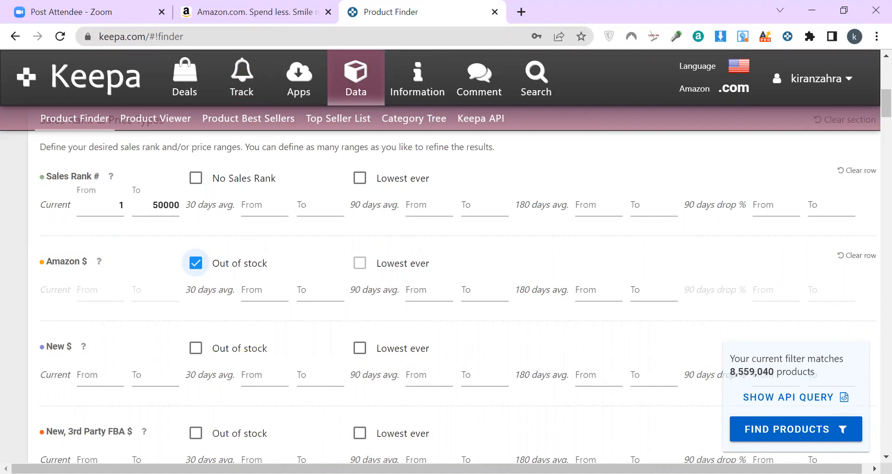
left_click(101, 381)
type("15")
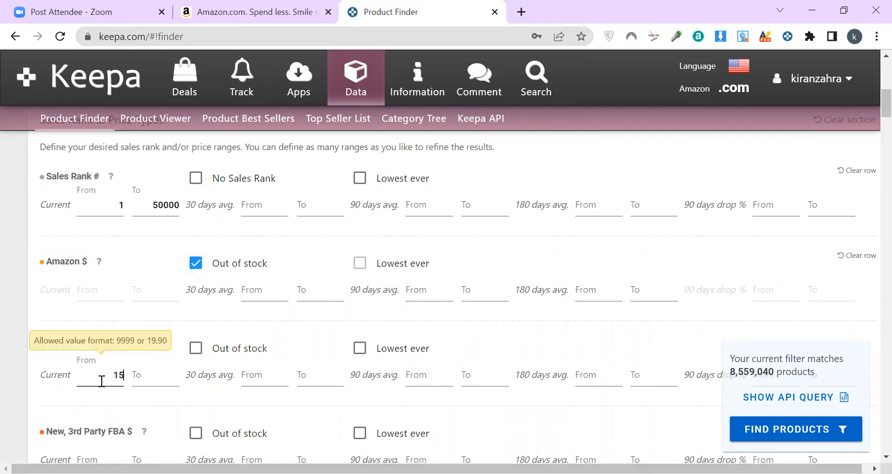
left_click(151, 375)
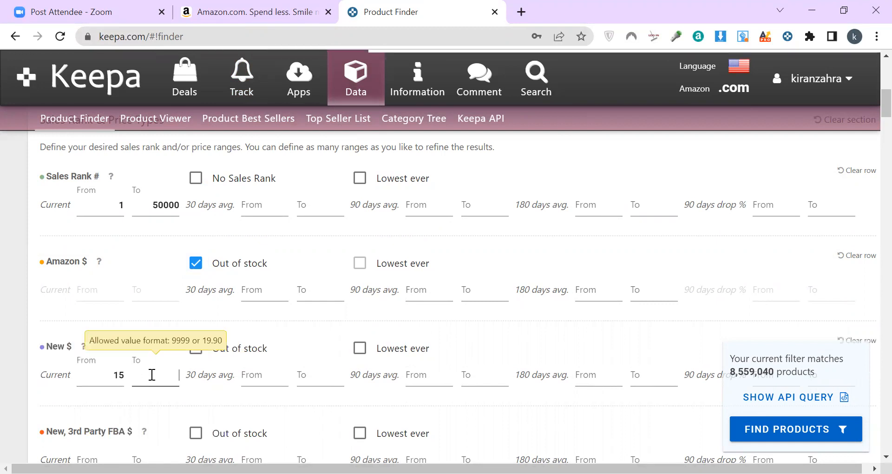
type("50")
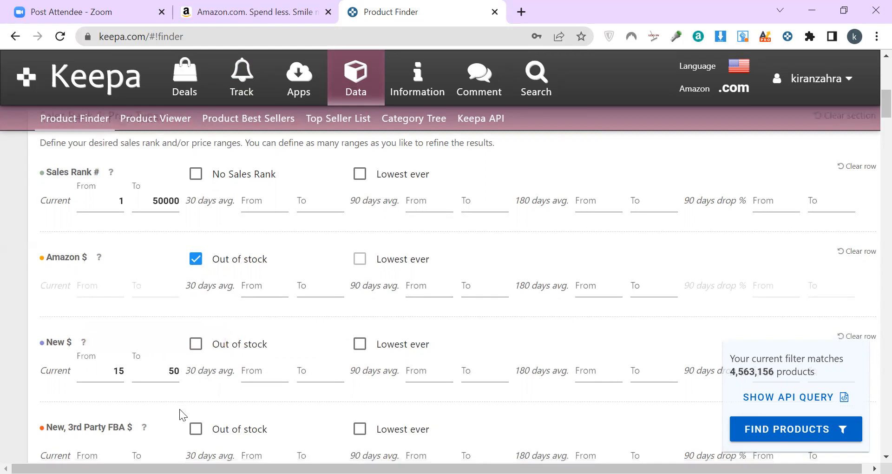
Step: Set the root category filter to Home & Kitchen under Title, Brand and more
scroll(180, 408, "down", 1)
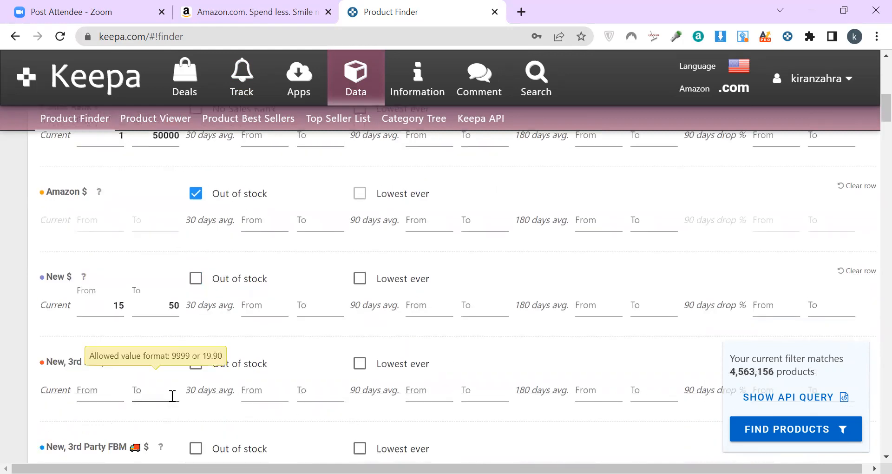
scroll(158, 417, "down", 3)
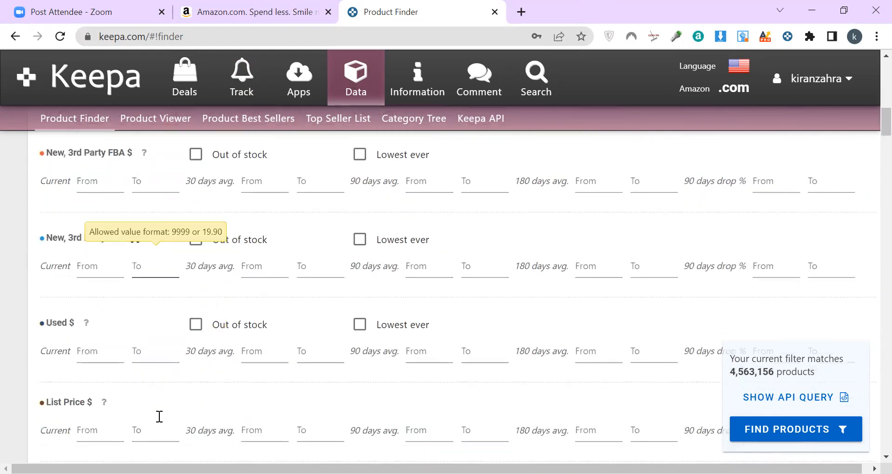
scroll(149, 383, "down", 12)
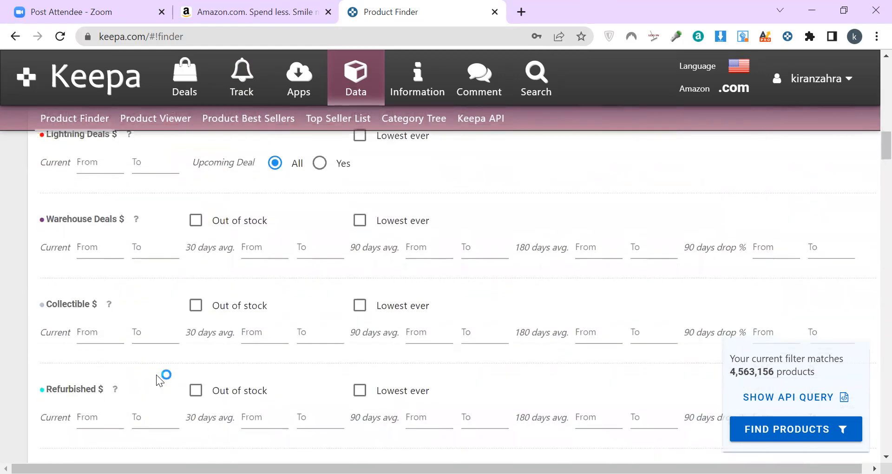
scroll(160, 380, "down", 14)
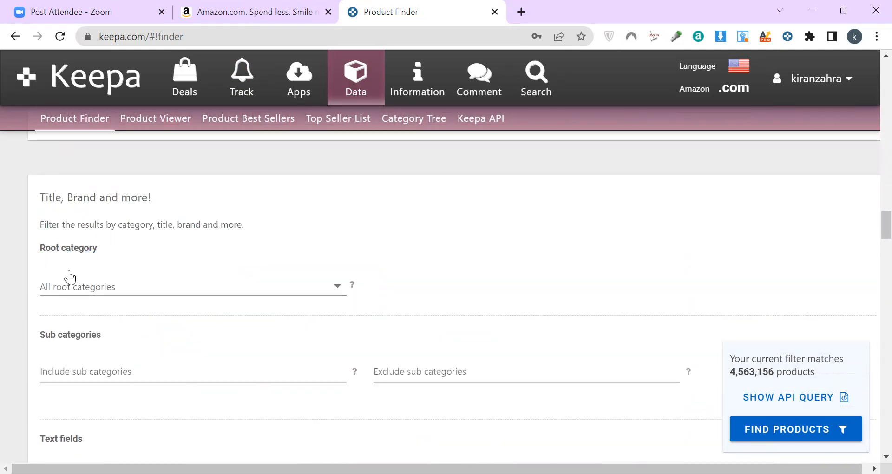
left_click(336, 291)
scroll(135, 151, "down", 5)
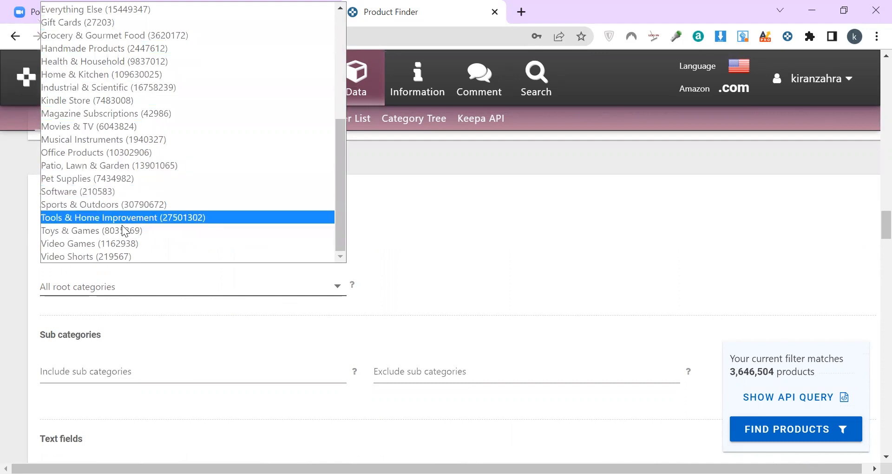
left_click(133, 74)
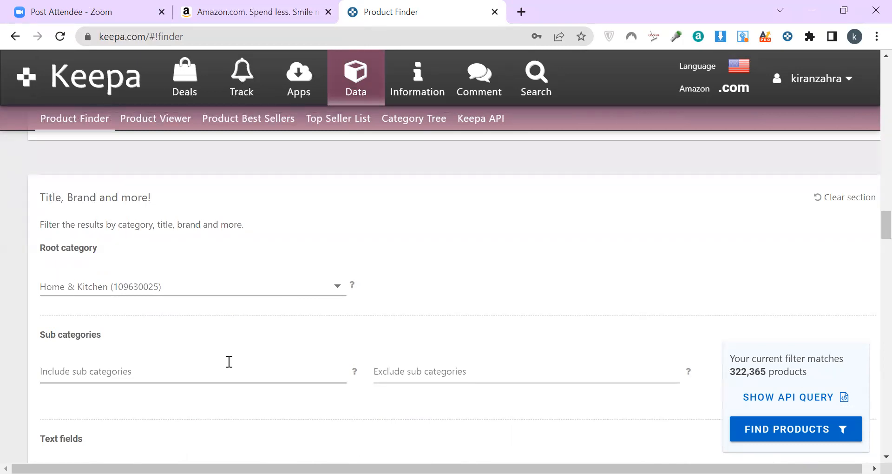
Step: Set the current New Offer Count filter to a range from 5 to 20
scroll(229, 362, "down", 3)
scroll(228, 365, "down", 8)
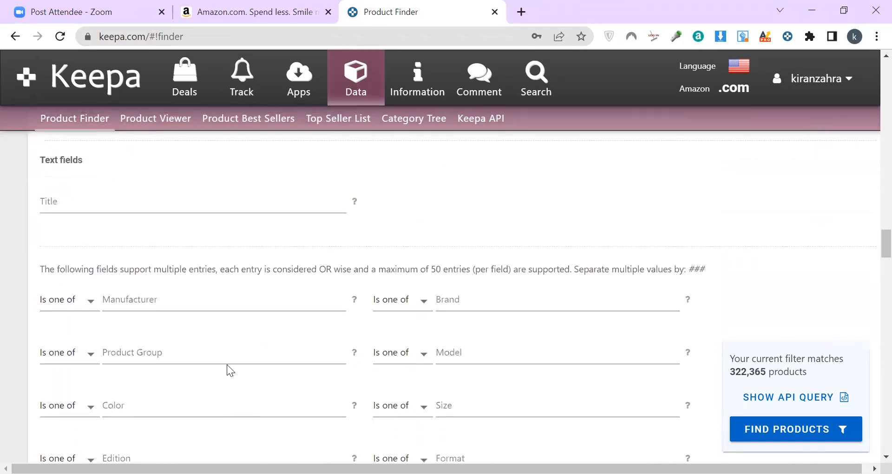
scroll(227, 364, "down", 4)
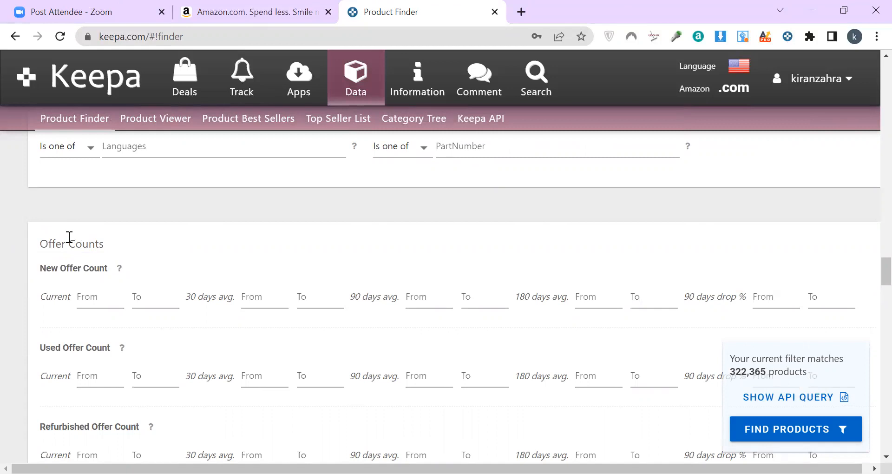
left_click(102, 299)
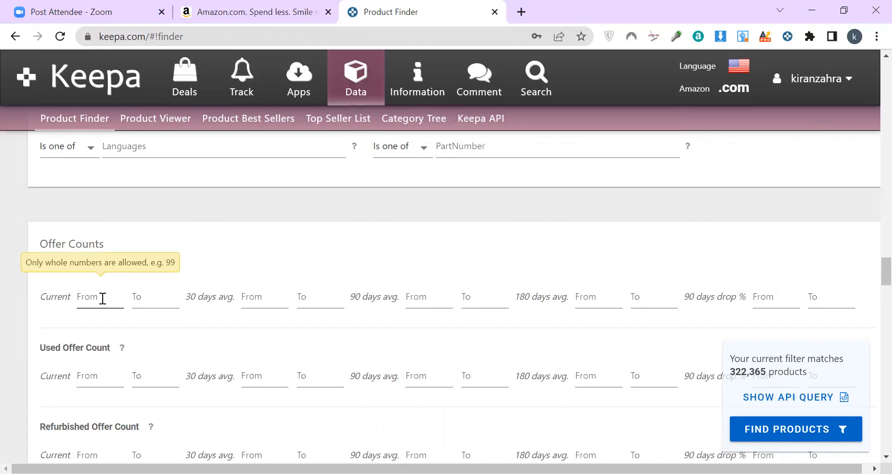
left_click(103, 299)
type("5")
left_click(236, 307)
left_click(150, 296)
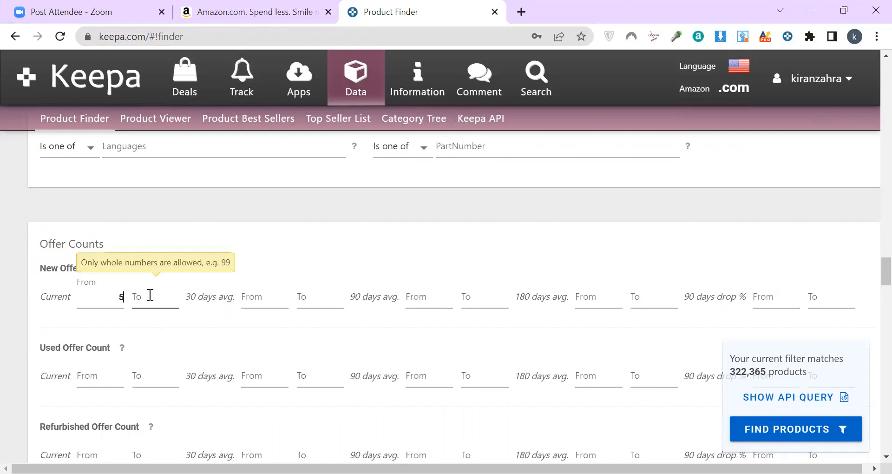
type("20")
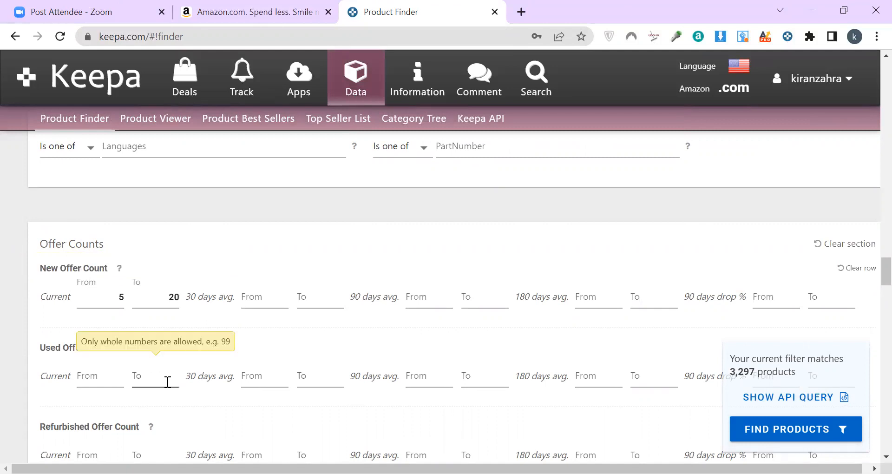
Step: Set the minimum Rating filter to 4 in the search refinement section
scroll(169, 382, "down", 5)
scroll(169, 382, "down", 12)
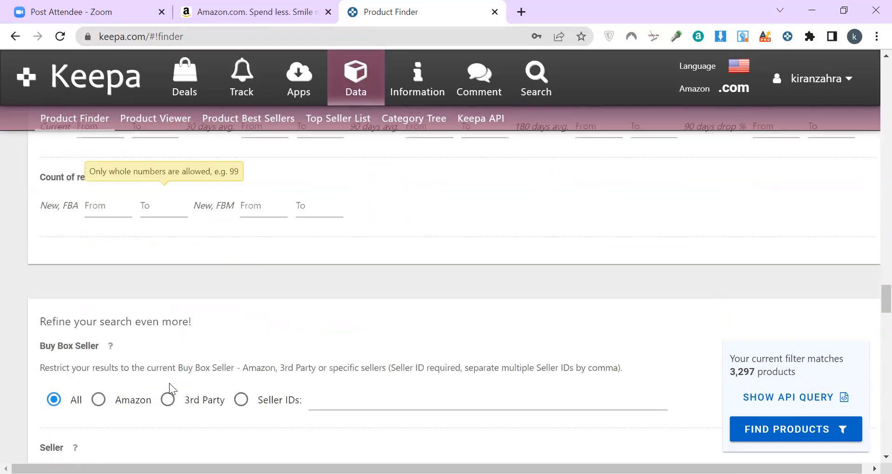
scroll(169, 383, "down", 12)
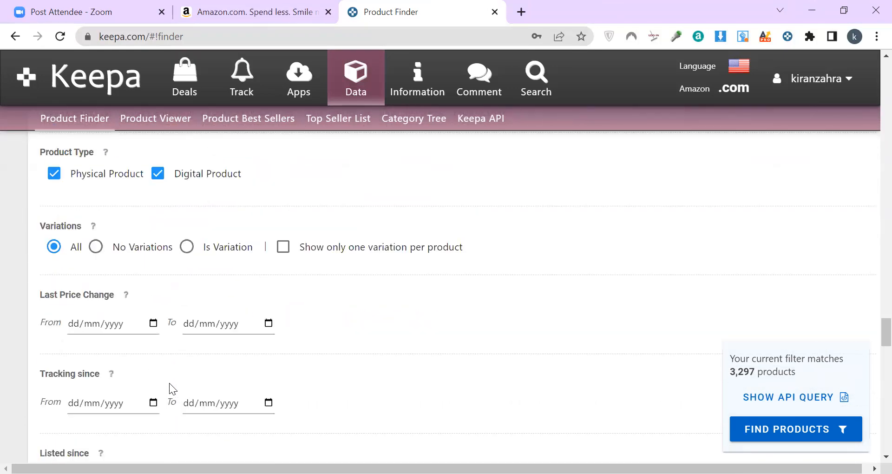
scroll(169, 383, "down", 6)
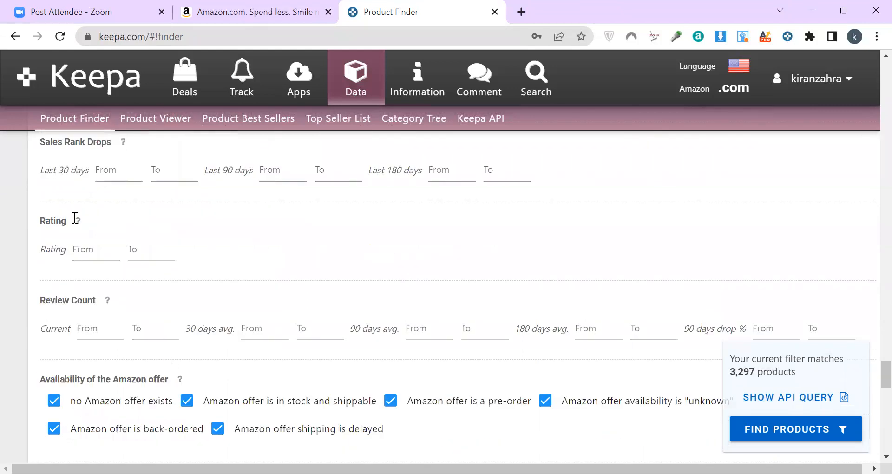
left_click(91, 255)
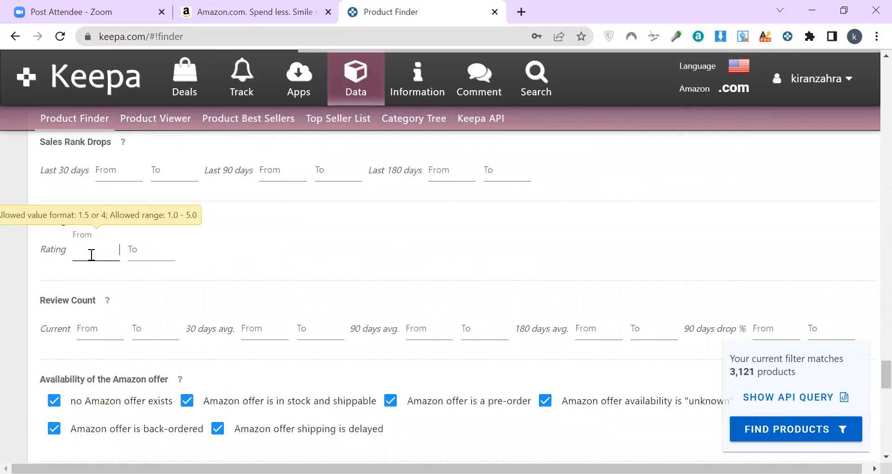
type("4")
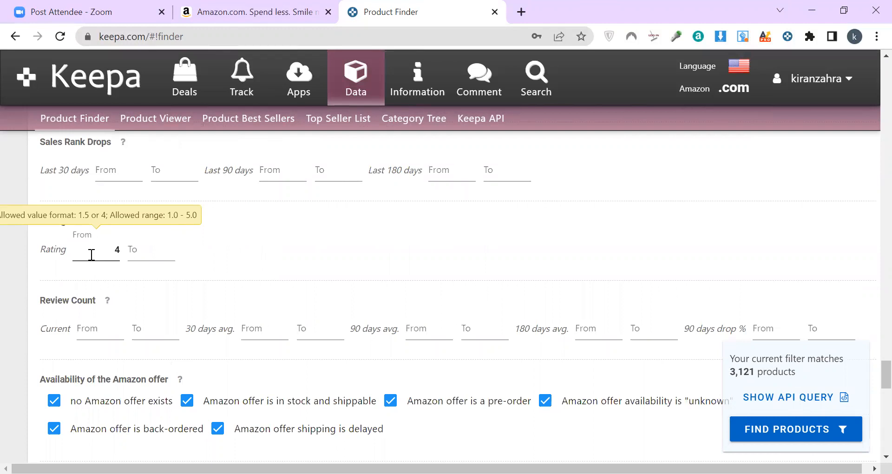
Step: Set the minimum current Review Count filter to 50 and check the number of matching products
left_click(90, 330)
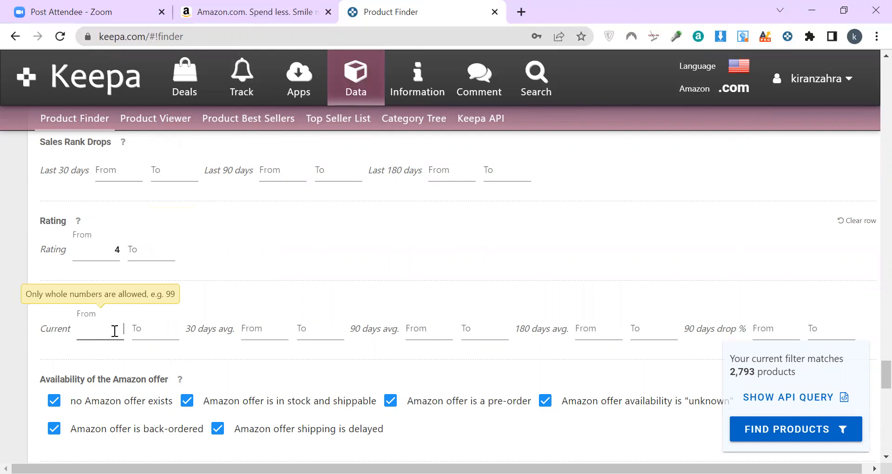
type("50")
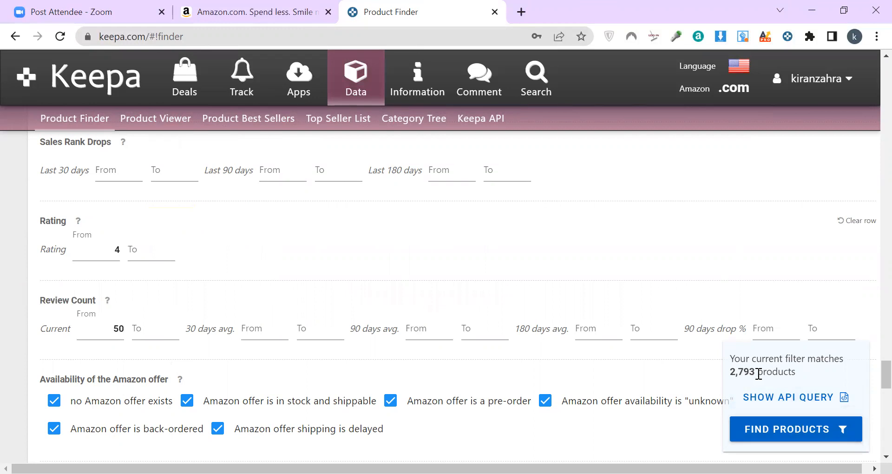
left_click_drag(756, 374, 723, 375)
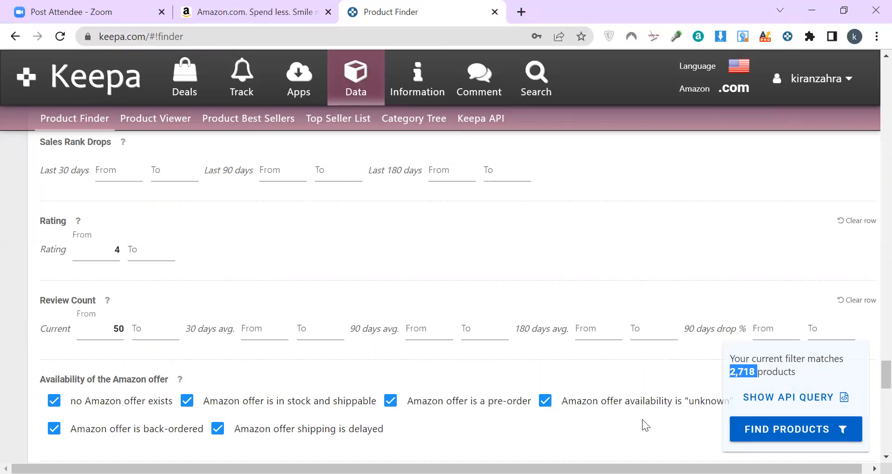
Step: Find the products matching the filters and look through the results table
left_click(766, 440)
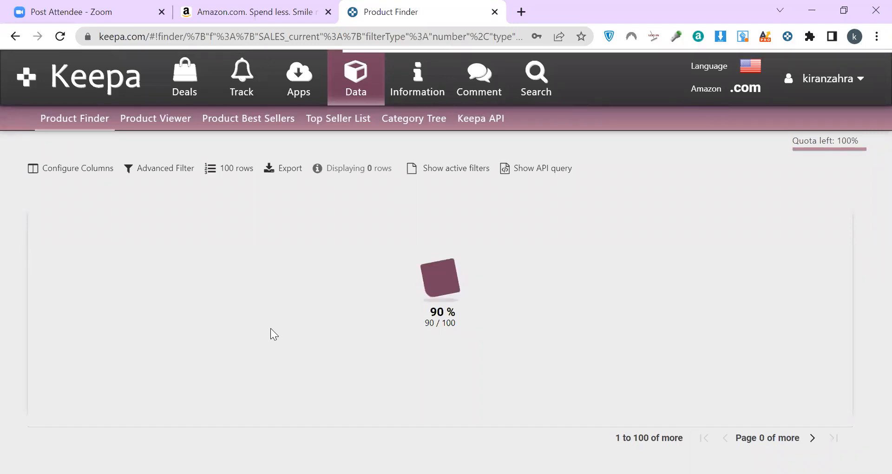
scroll(338, 324, "down", 5)
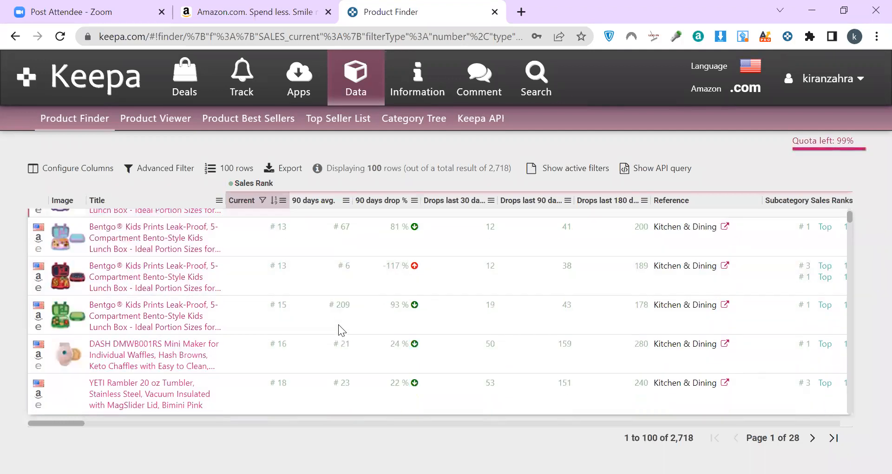
scroll(341, 330, "down", 8)
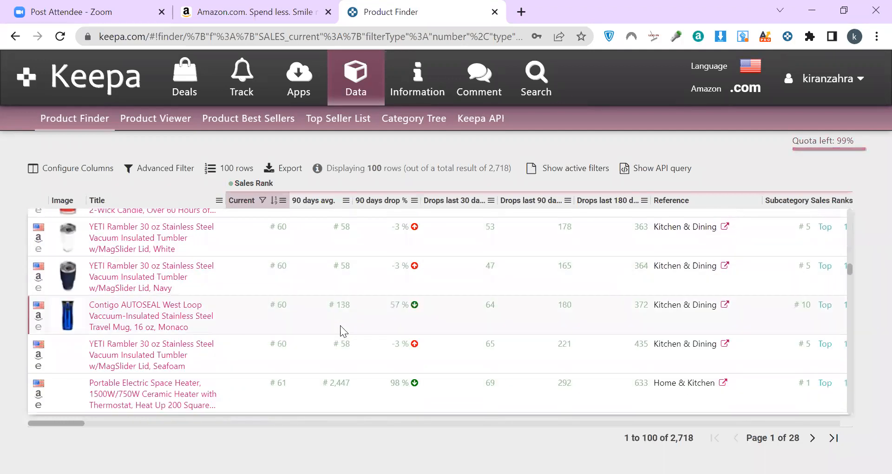
scroll(339, 325, "up", 10)
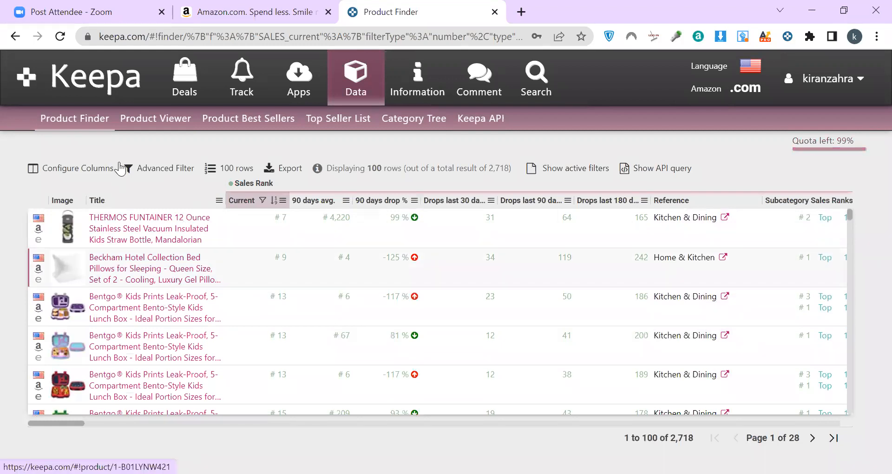
Step: Set the results table to display 500 rows per page
left_click(217, 173)
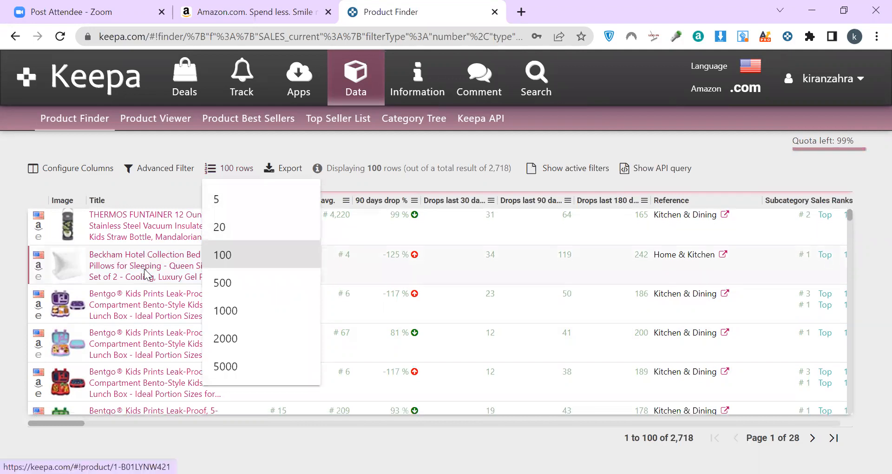
scroll(145, 274, "down", 10)
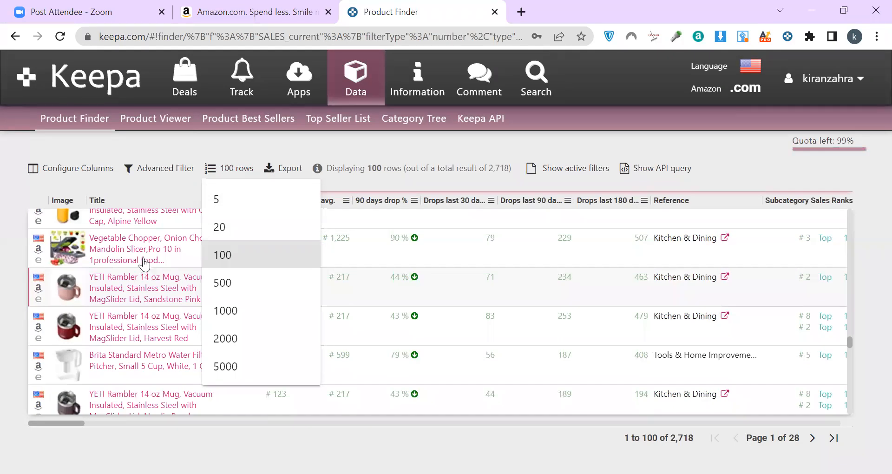
scroll(145, 263, "up", 10)
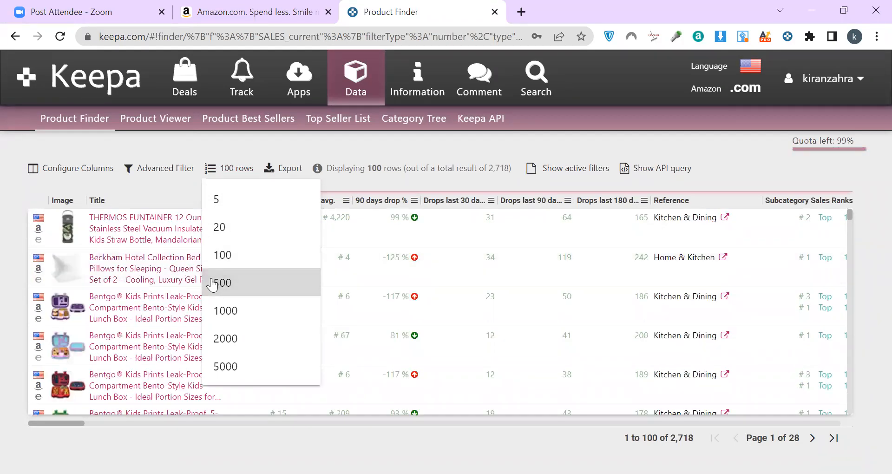
left_click(213, 284)
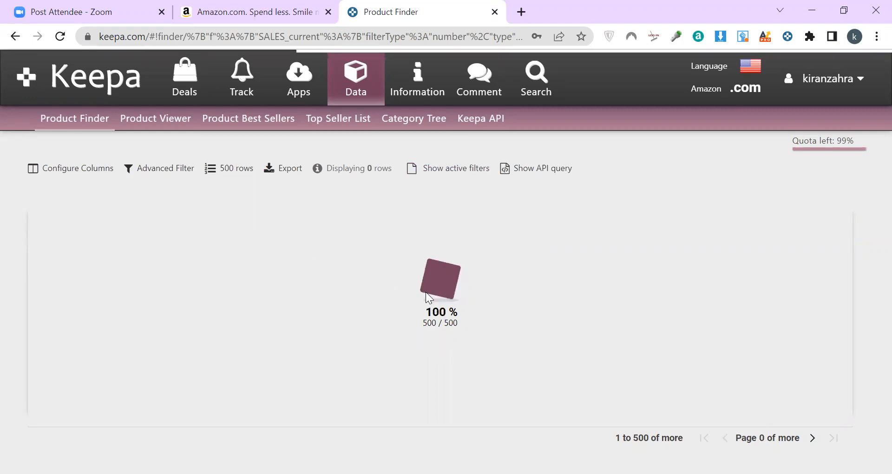
Step: Look through the listed products and export all active columns of the results table as an Excel (.xlsx) file
scroll(341, 307, "down", 3)
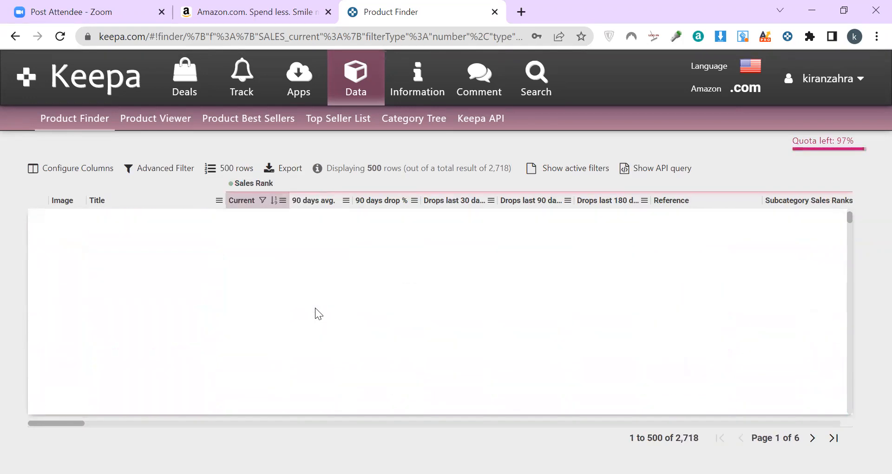
scroll(315, 308, "down", 10)
scroll(307, 310, "down", 15)
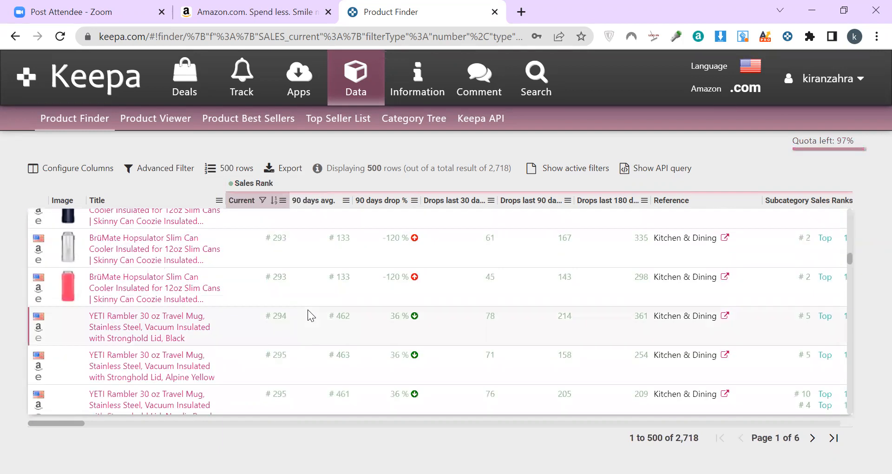
scroll(307, 311, "down", 5)
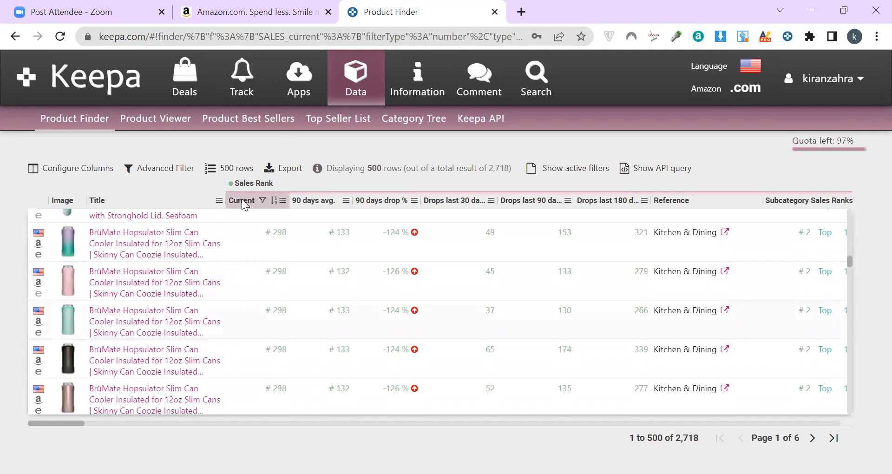
scroll(252, 278, "up", 2)
scroll(252, 281, "up", 3)
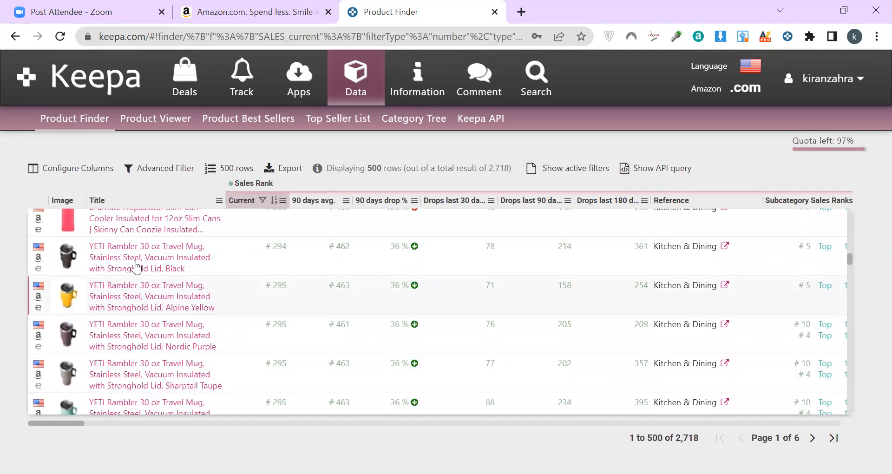
left_click(286, 170)
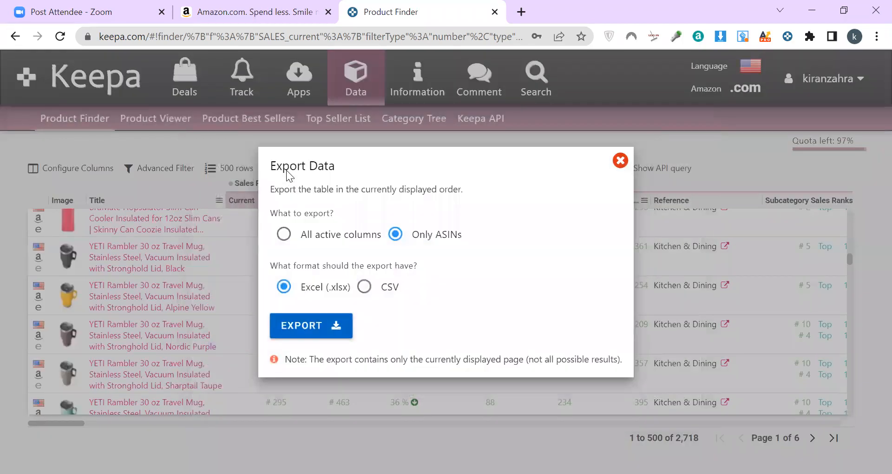
left_click(285, 238)
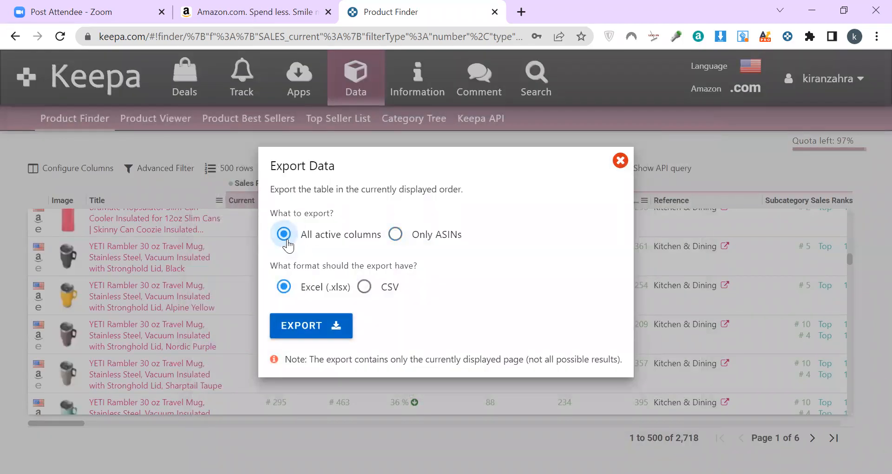
left_click(297, 331)
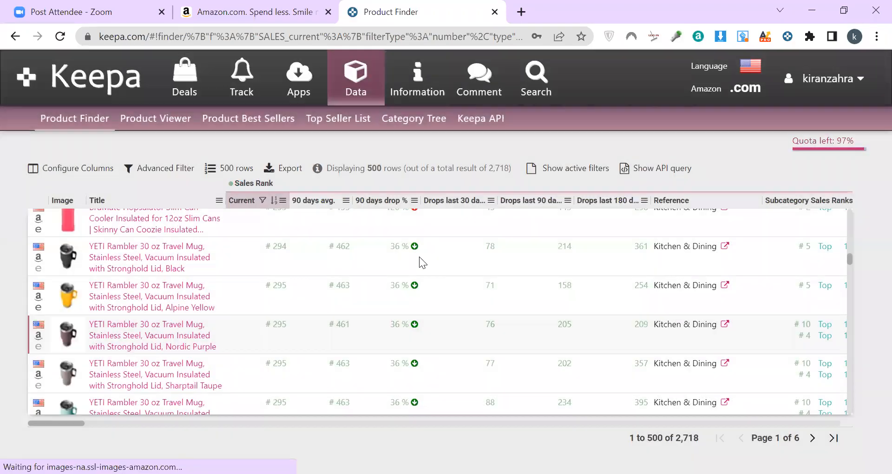
Step: Open the exported KeepaExport-2022-09-28-ProductFinder file in Excel and enable editing
left_click(88, 454)
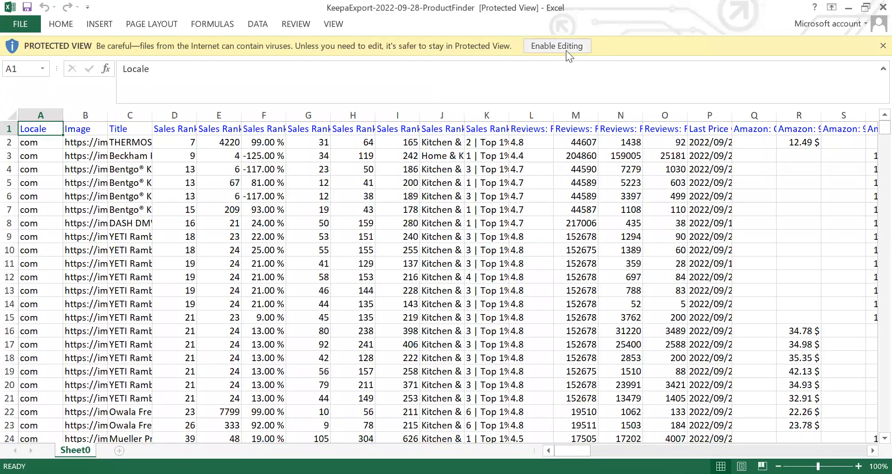
left_click(566, 50)
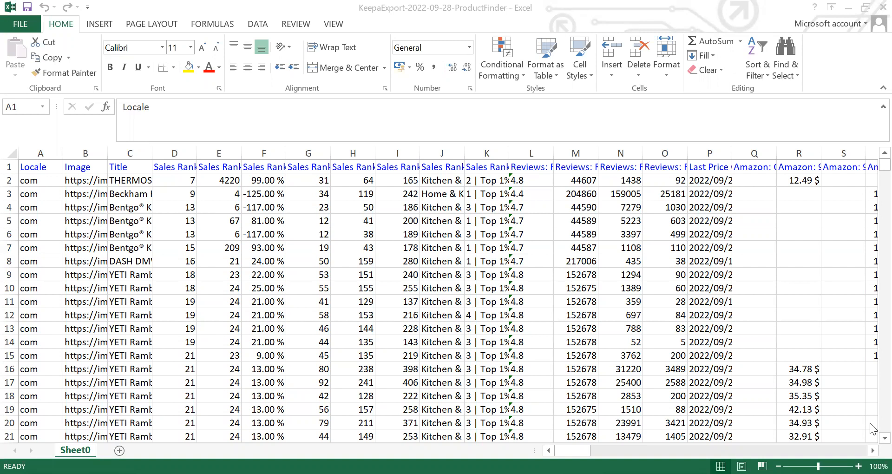
Step: Examine the exported product rows down to the last row of the sheet and return to the header row
scroll(872, 429, "down", 6)
scroll(871, 442, "down", 5)
left_click_drag(872, 186, 872, 446)
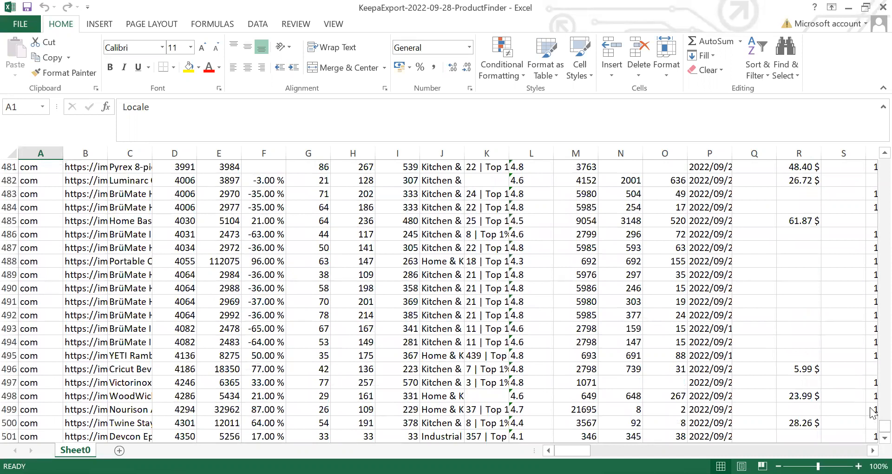
left_click(885, 438)
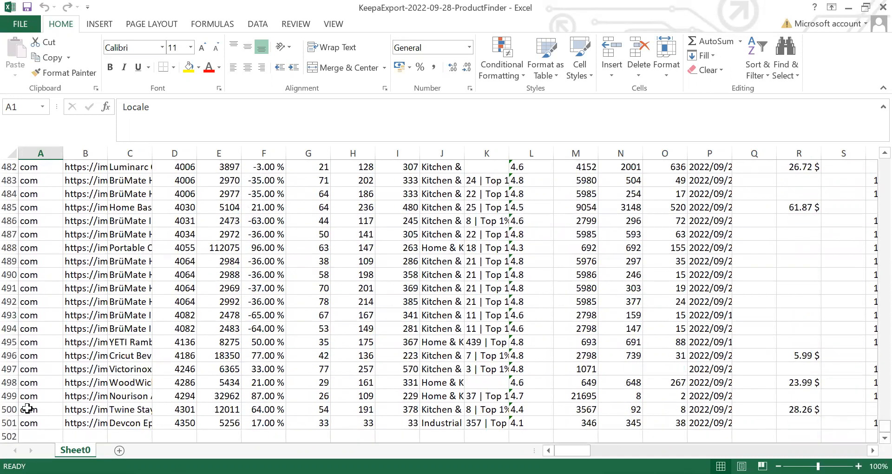
left_click(8, 422)
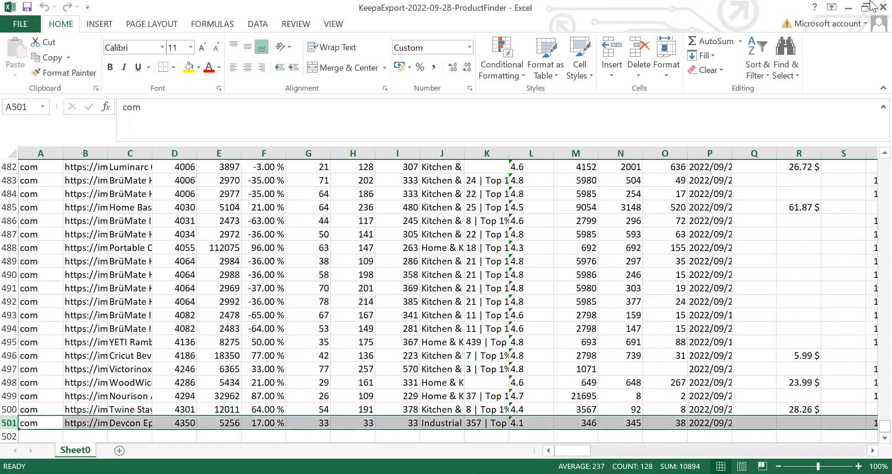
left_click_drag(884, 425, 884, 162)
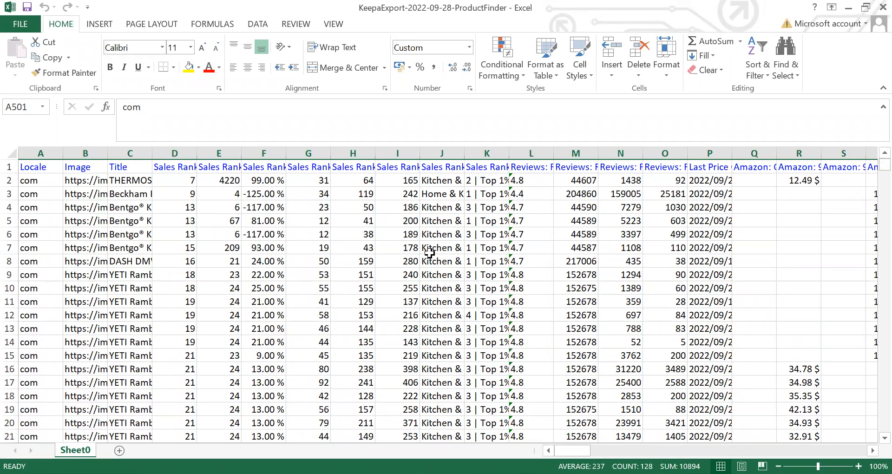
Step: Search the exported sheet for the word "brand"
key("ctrl+f")
type("brand")
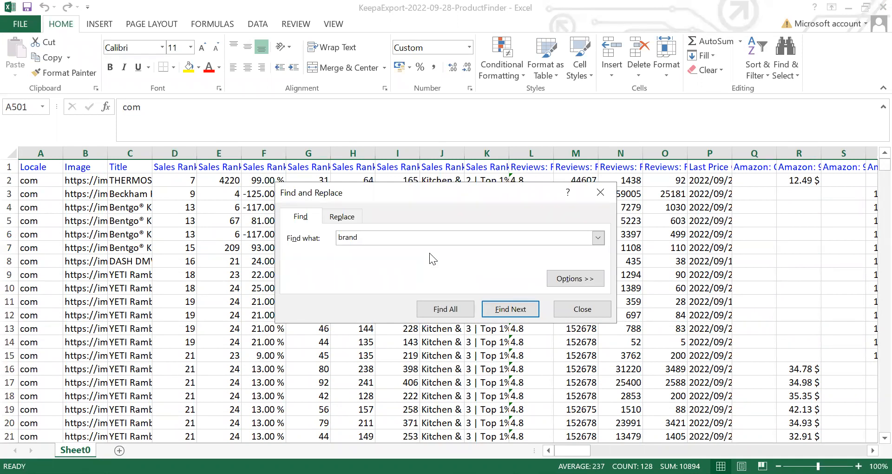
key("Return")
left_click(447, 279)
left_click(446, 308)
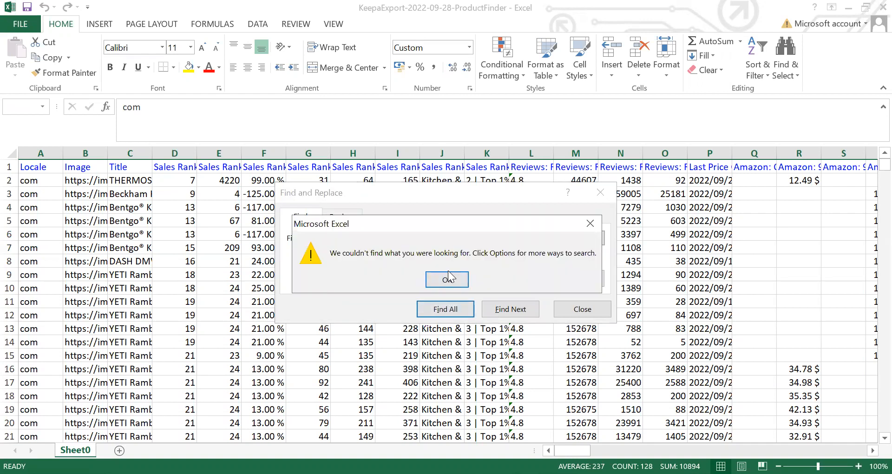
key("Return")
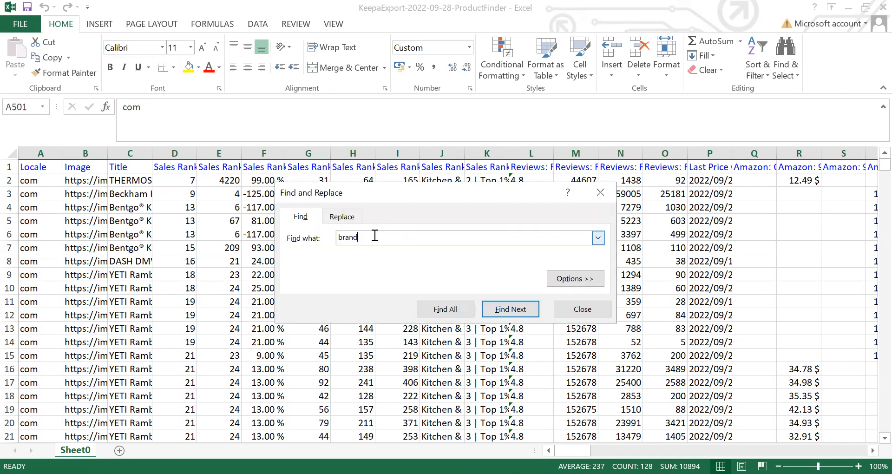
left_click(490, 310)
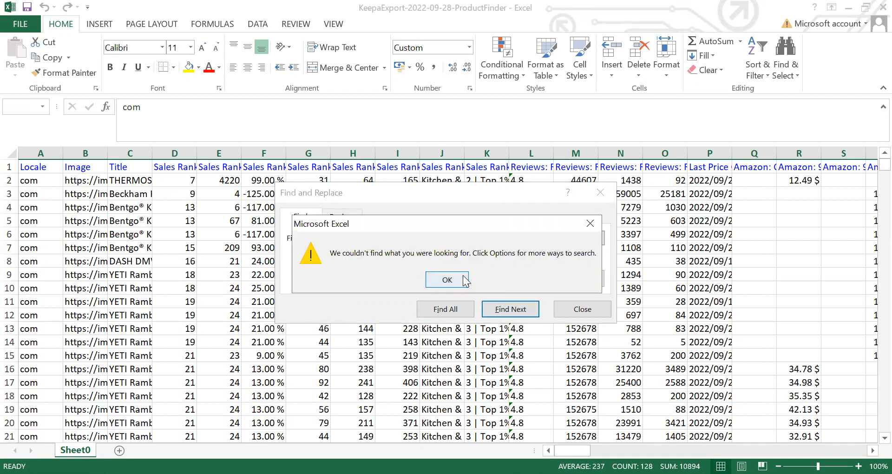
left_click(464, 281)
Step: Search the sheet for "brand name" and leave the search
key("BackSpace")
type("name")
key("Return")
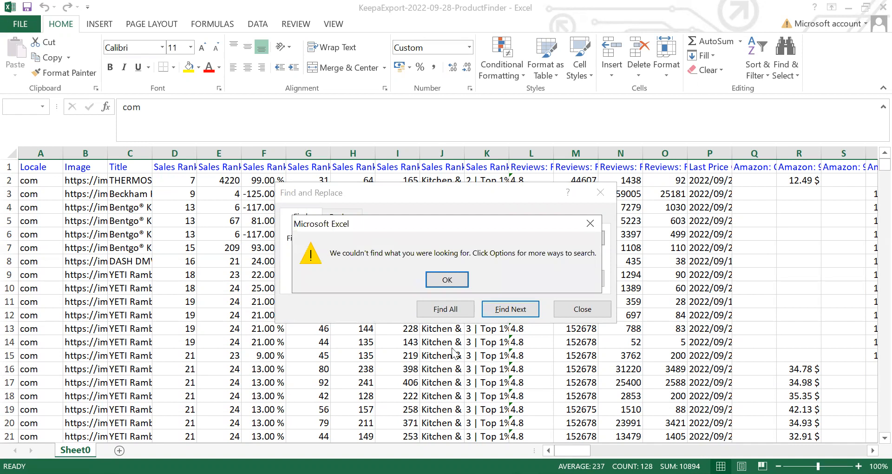
left_click(443, 277)
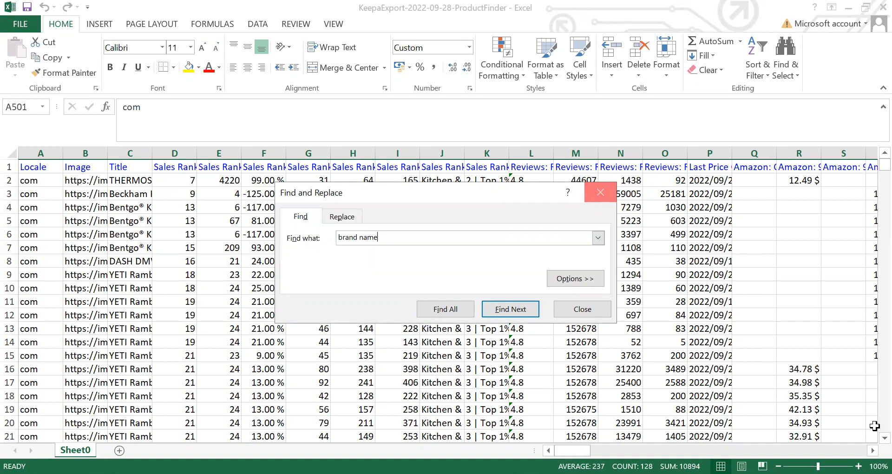
key("Escape")
Step: Locate the Brand column among the exported product columns and copy the entire column
scroll(446, 298, "right", 2)
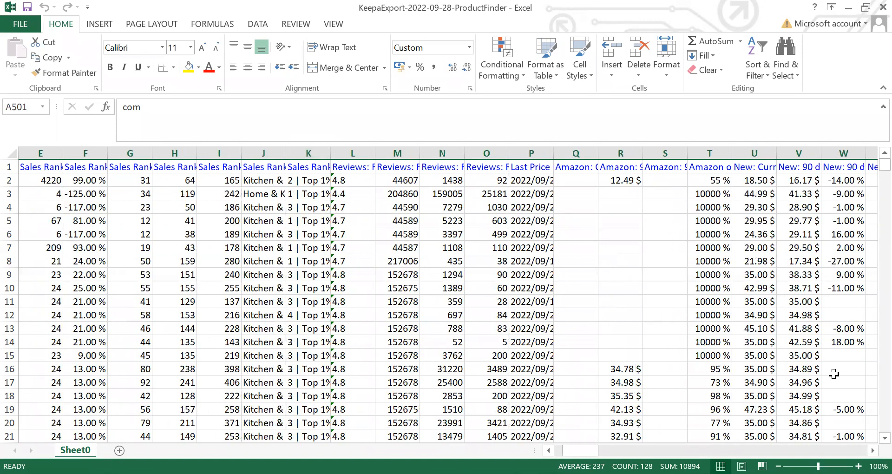
left_click(873, 450)
left_click(874, 450)
scroll(446, 298, "right", 7)
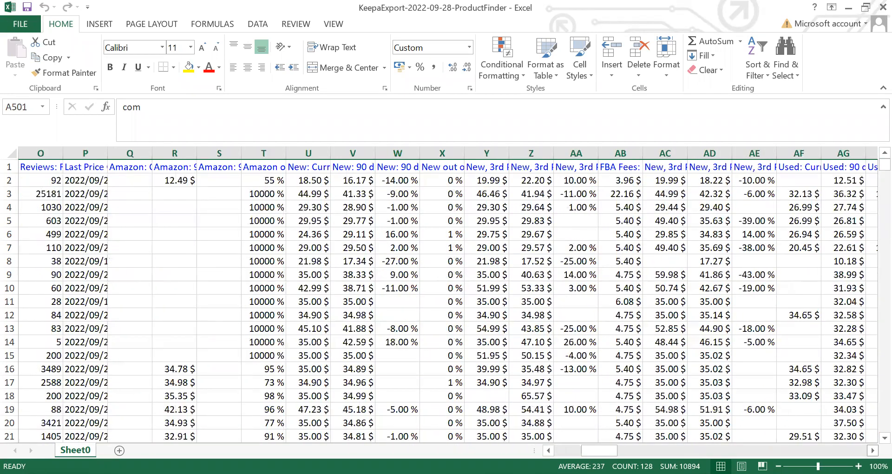
scroll(446, 297, "right", 6)
scroll(446, 297, "right", 7)
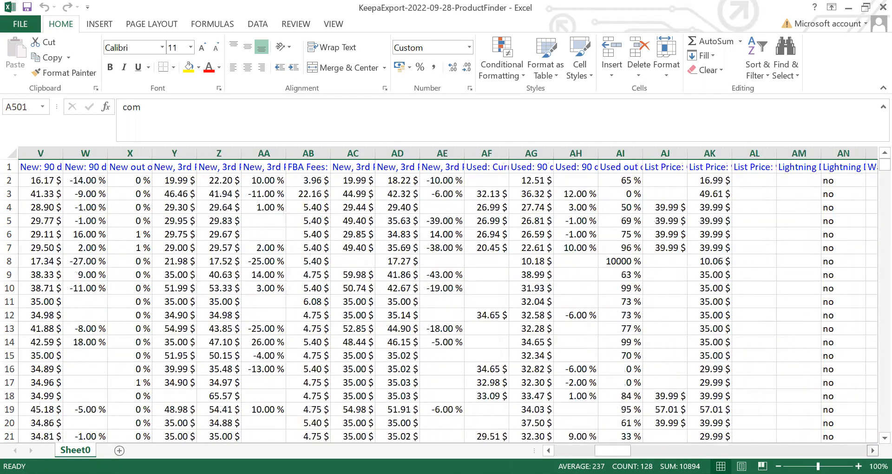
scroll(446, 298, "right", 6)
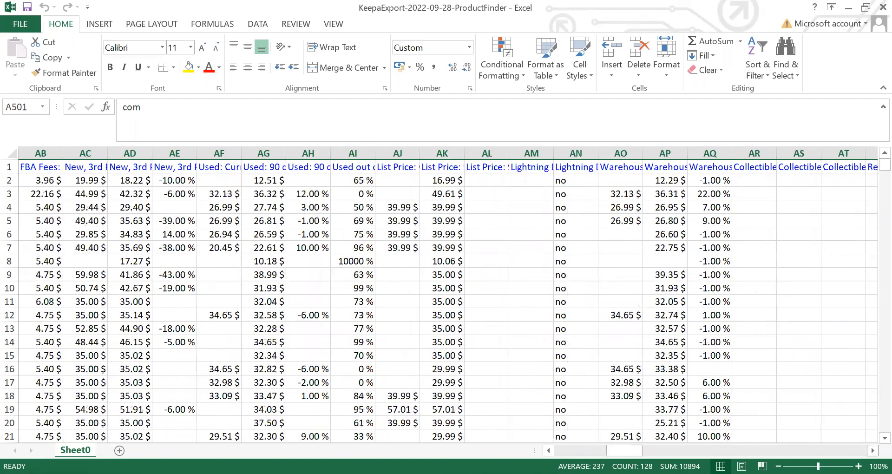
scroll(446, 297, "right", 10)
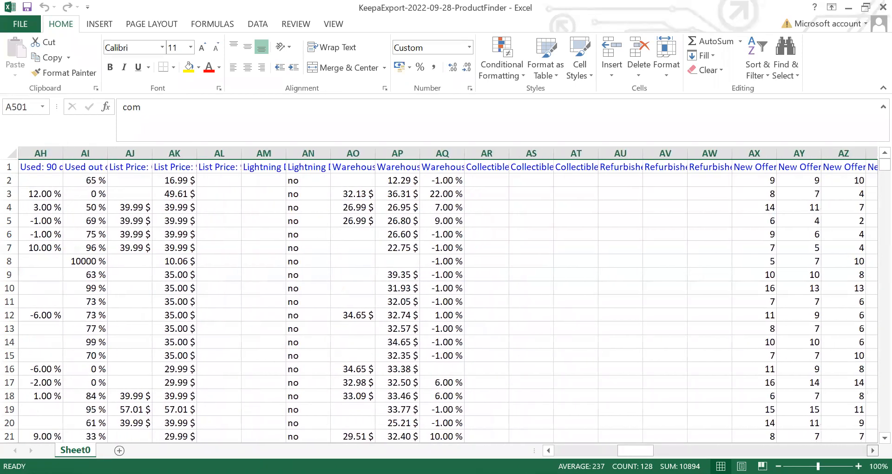
scroll(446, 297, "right", 9)
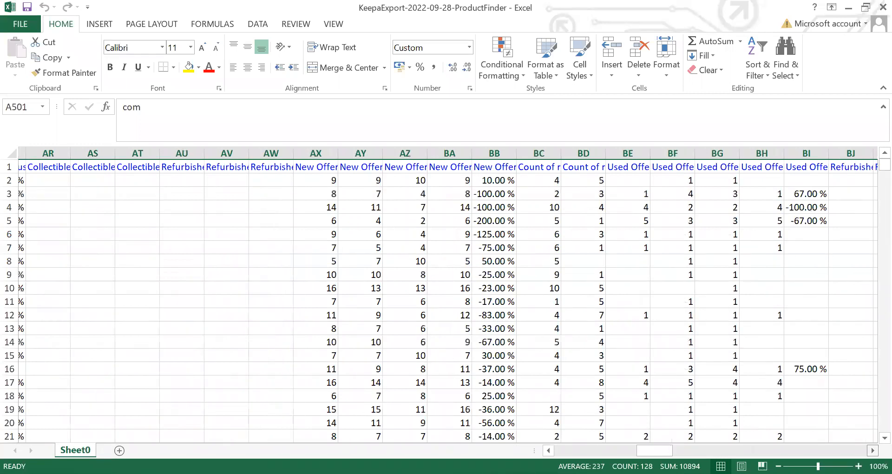
scroll(446, 297, "right", 20)
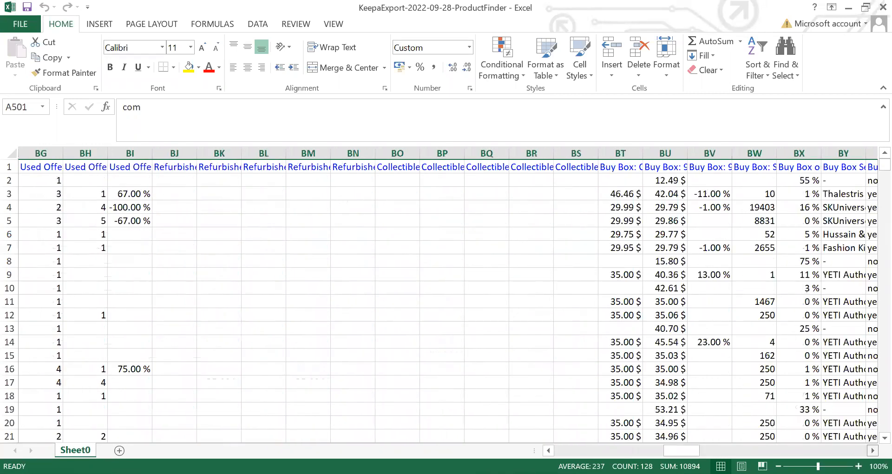
scroll(446, 297, "right", 20)
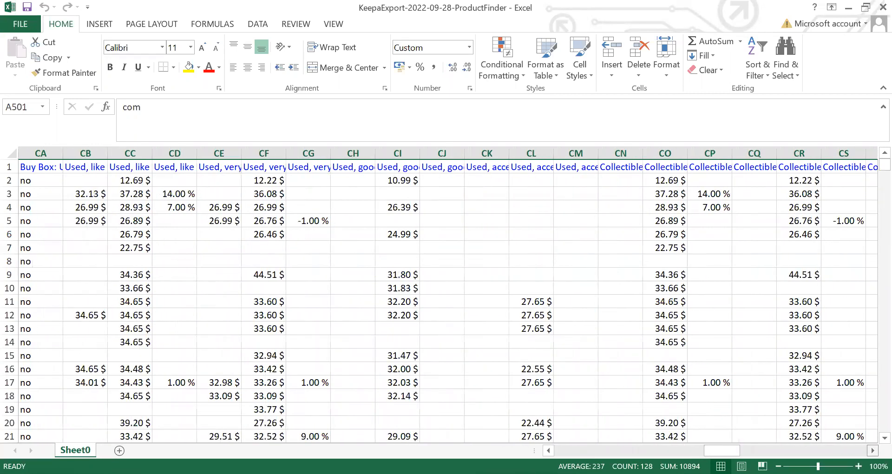
scroll(446, 297, "right", 12)
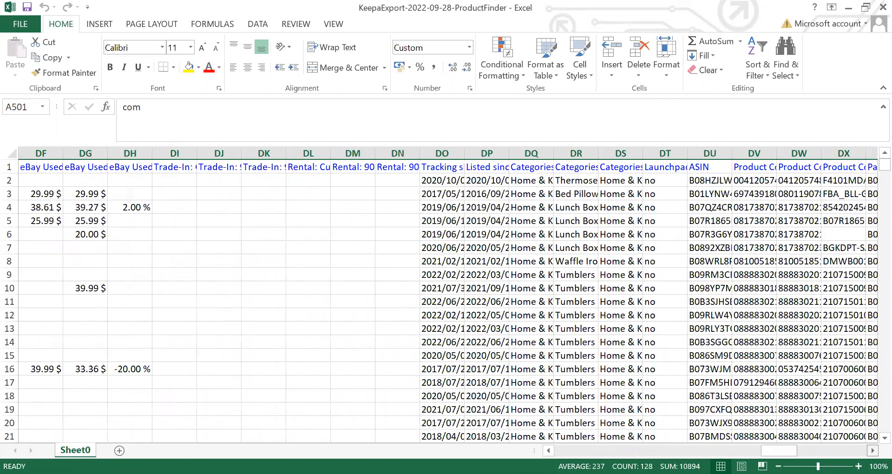
scroll(446, 297, "right", 8)
scroll(446, 298, "right", 2)
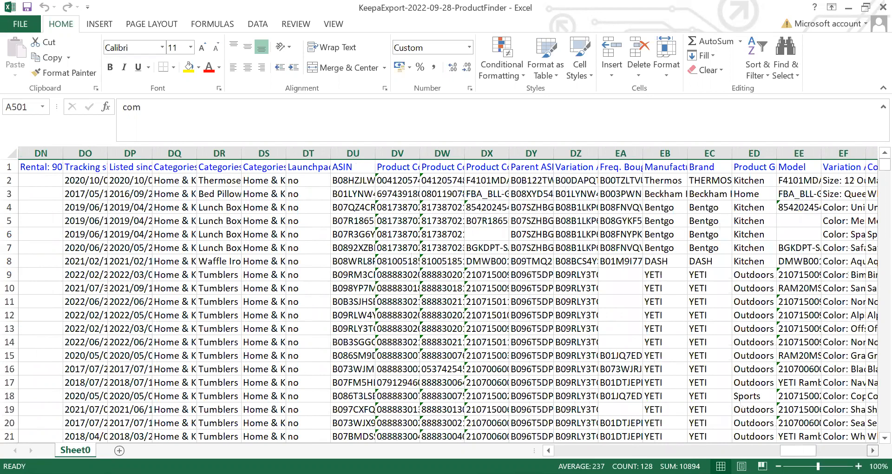
scroll(766, 287, "right", 1)
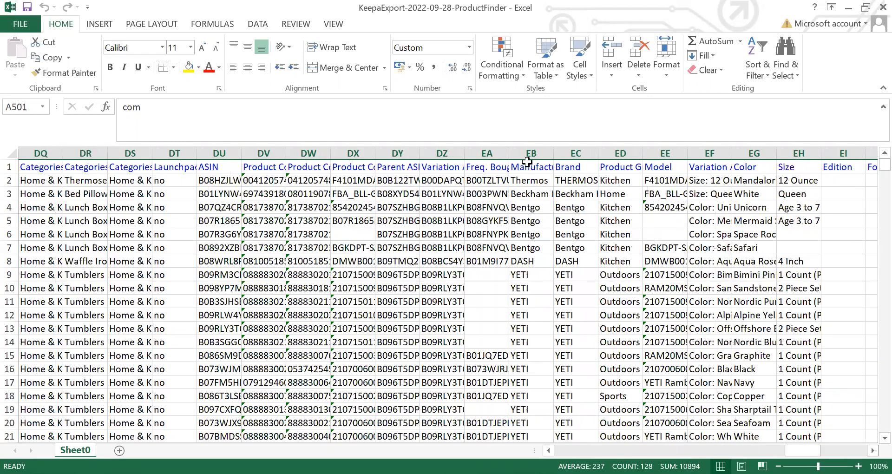
left_click(576, 153)
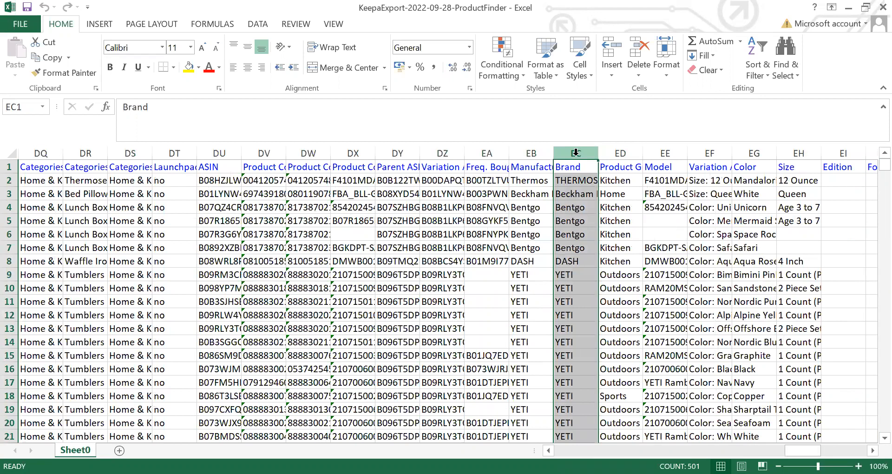
key("ctrl+c")
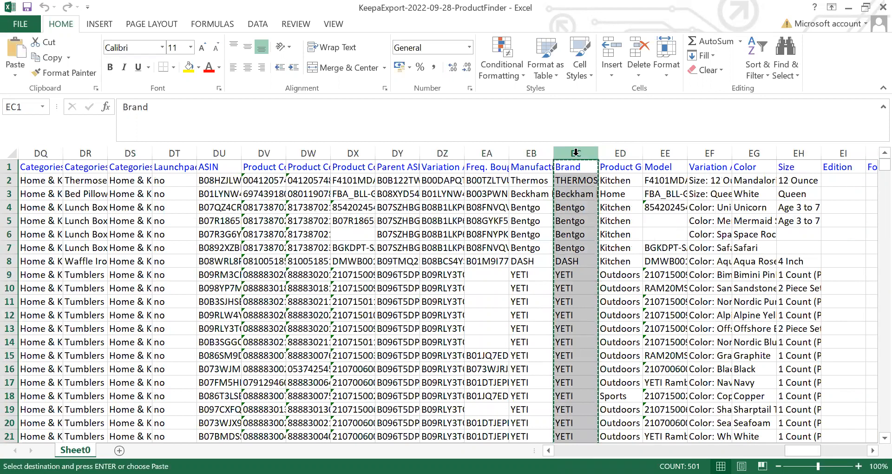
Step: Create a new blank workbook
left_click(22, 28)
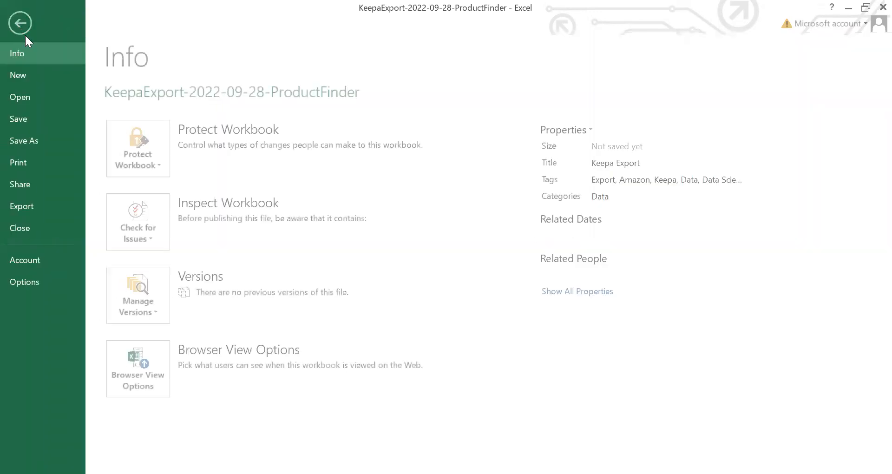
left_click(32, 75)
left_click(135, 194)
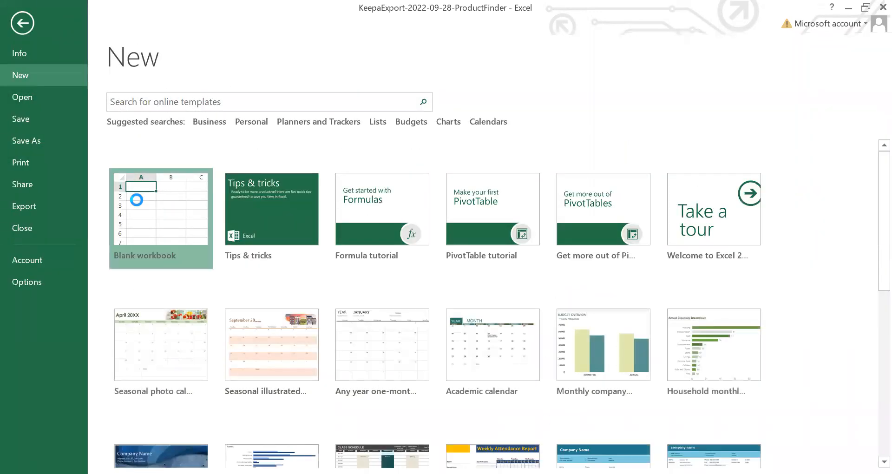
key("Escape")
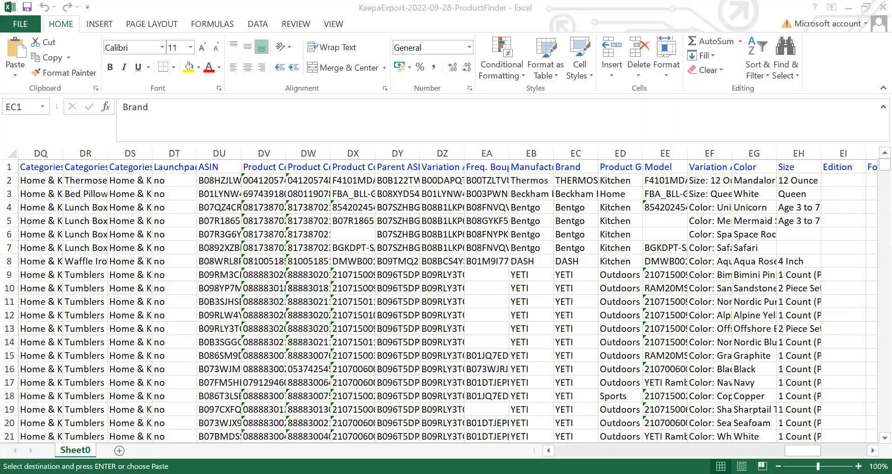
Step: Switch to Chrome, search Google for THERMOS in a new tab and open the brand's website, thermos.com
key("alt+Tab")
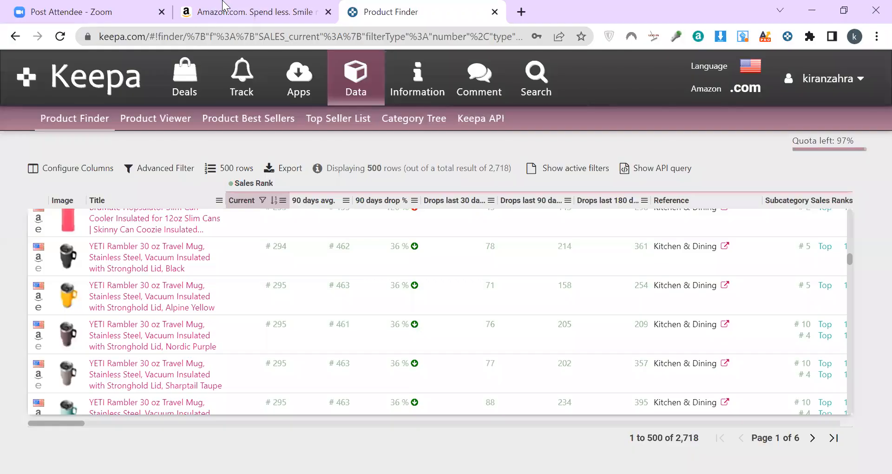
left_click(522, 11)
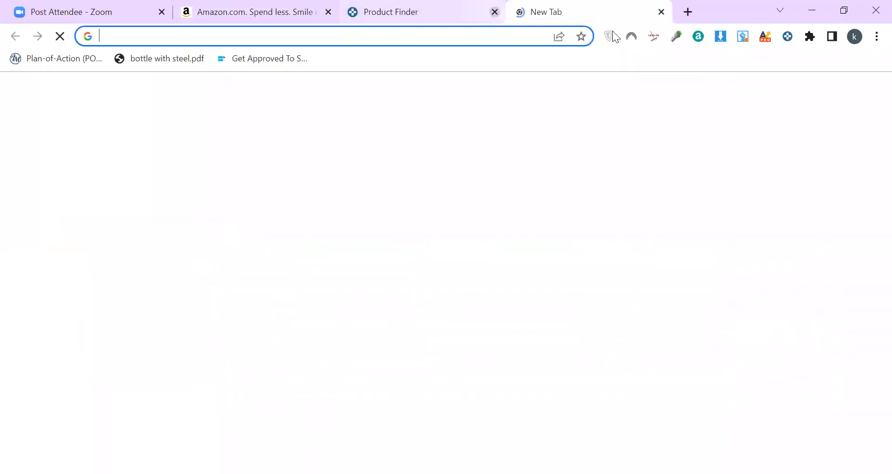
left_click(276, 33)
type("THERMOS")
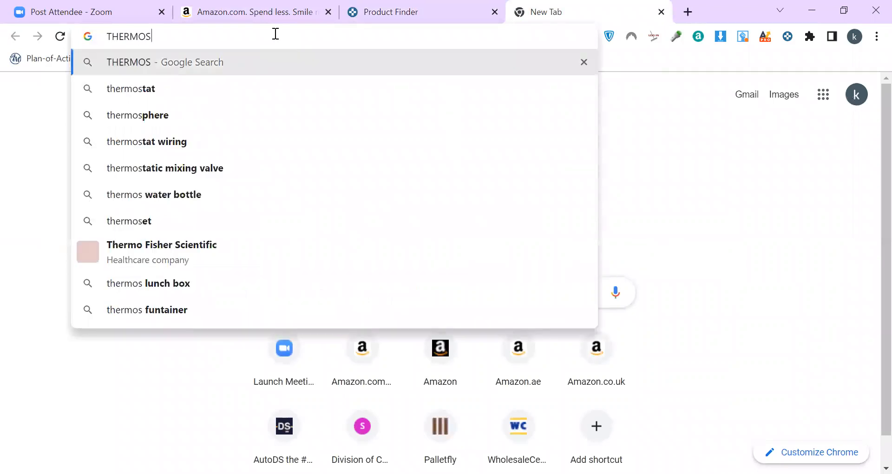
key("Return")
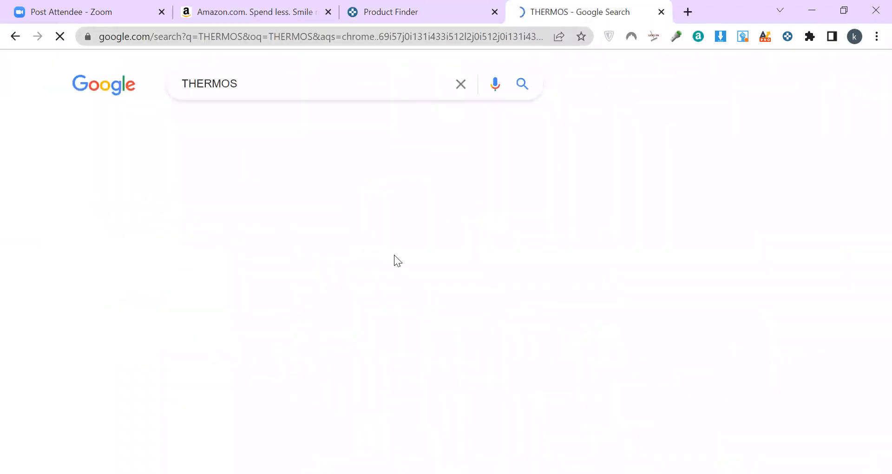
scroll(269, 255, "down", 6)
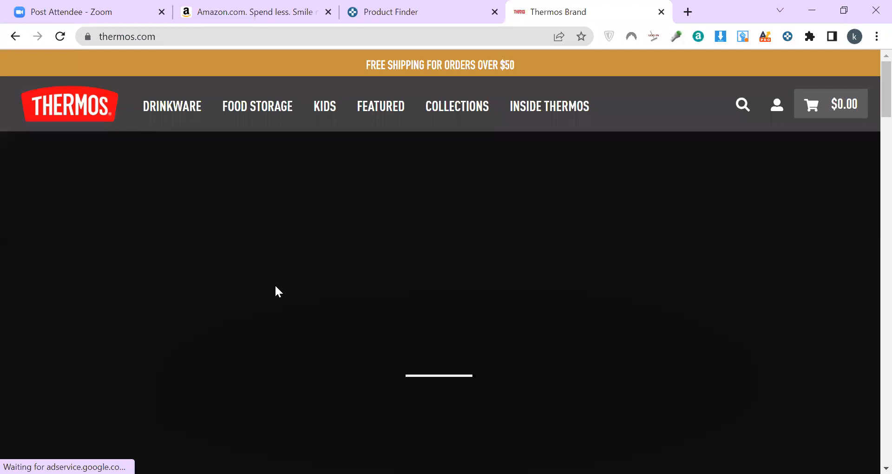
Step: Examine the Thermos homepage down to its footer, checking the Support, Company and About links
scroll(275, 284, "down", 5)
scroll(356, 301, "down", 15)
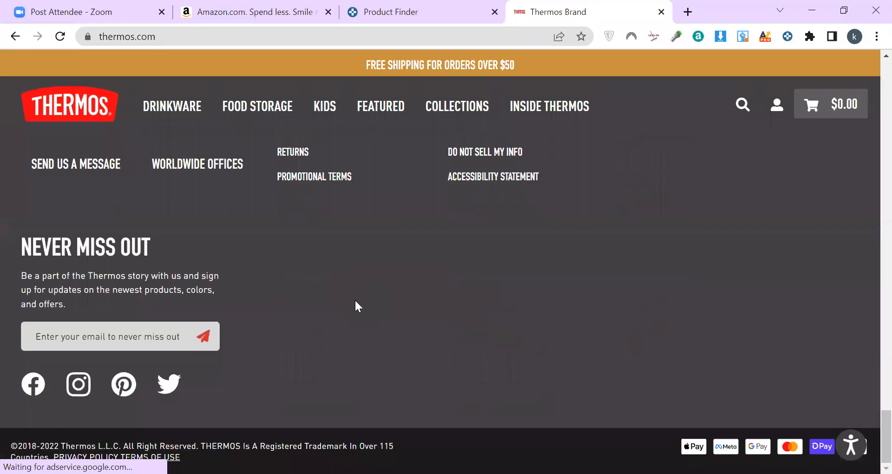
scroll(355, 300, "up", 4)
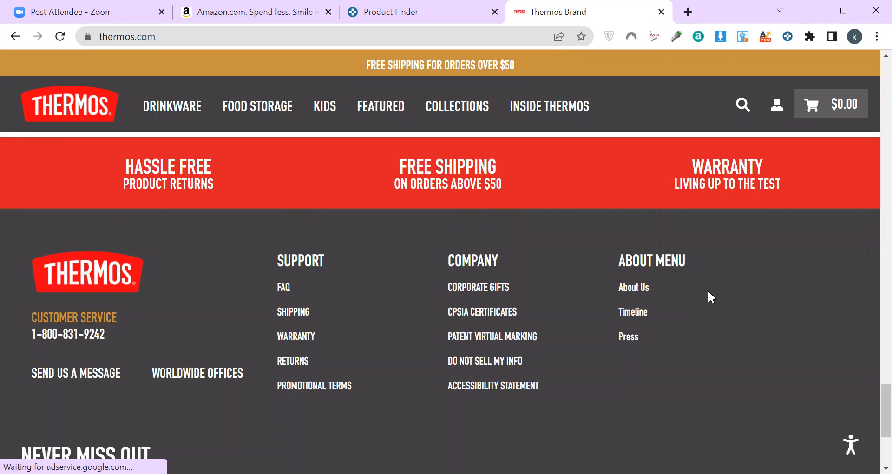
scroll(792, 327, "down", 5)
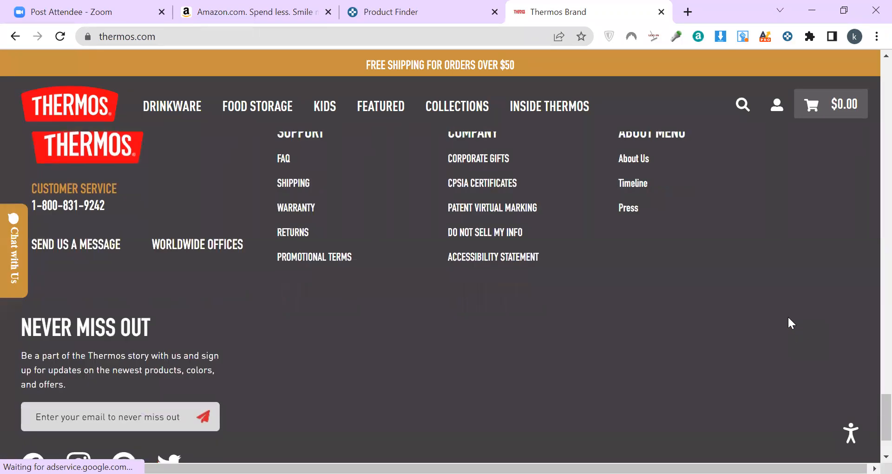
scroll(750, 328, "down", 2)
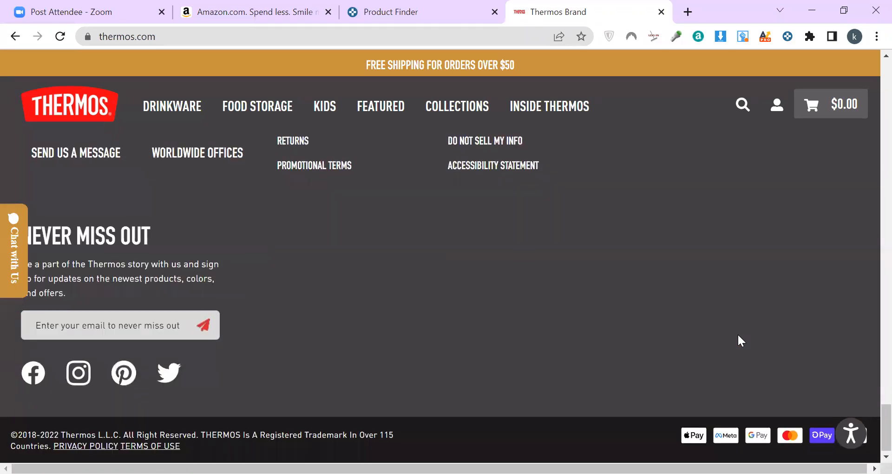
scroll(739, 338, "up", 5)
scroll(738, 339, "down", 3)
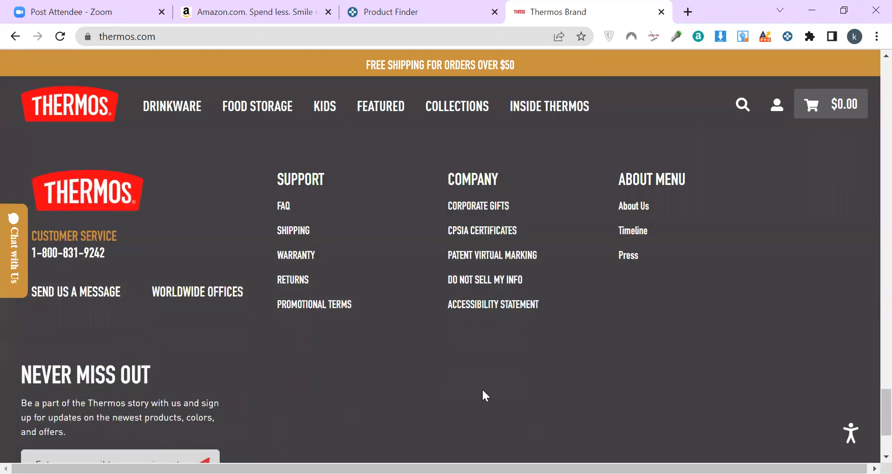
Step: Open the About Us page of the Thermos website and look through the company information
left_click(633, 205)
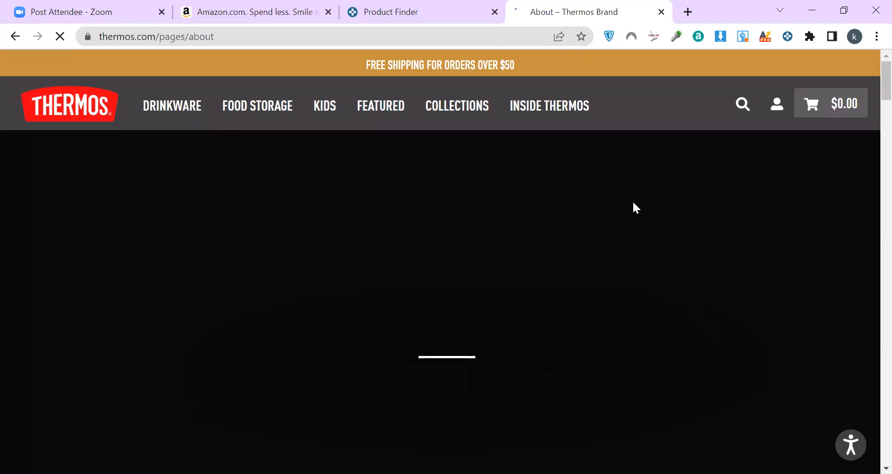
scroll(635, 207, "down", 6)
scroll(634, 206, "down", 15)
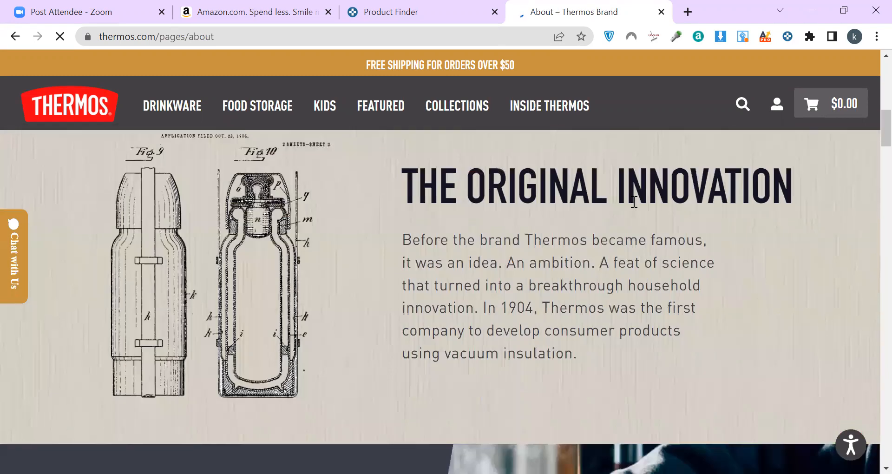
scroll(633, 202, "down", 12)
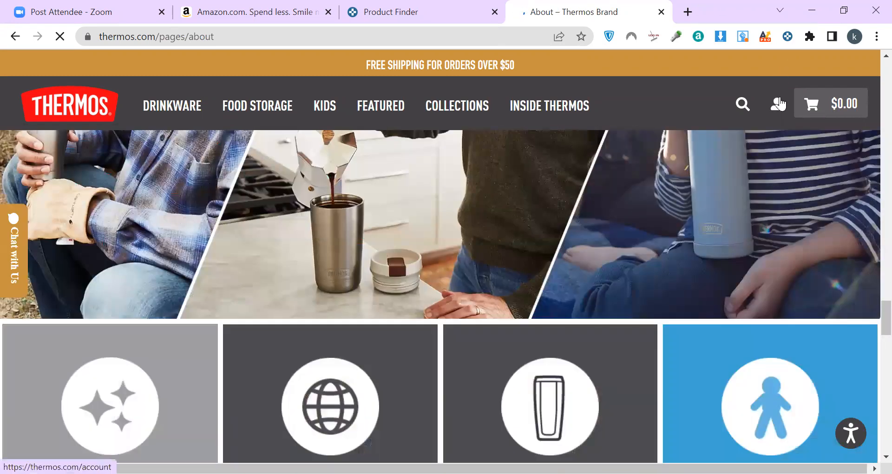
Step: Open the Thermos account login page and check its sign-in and account creation options and footer links
left_click(777, 105)
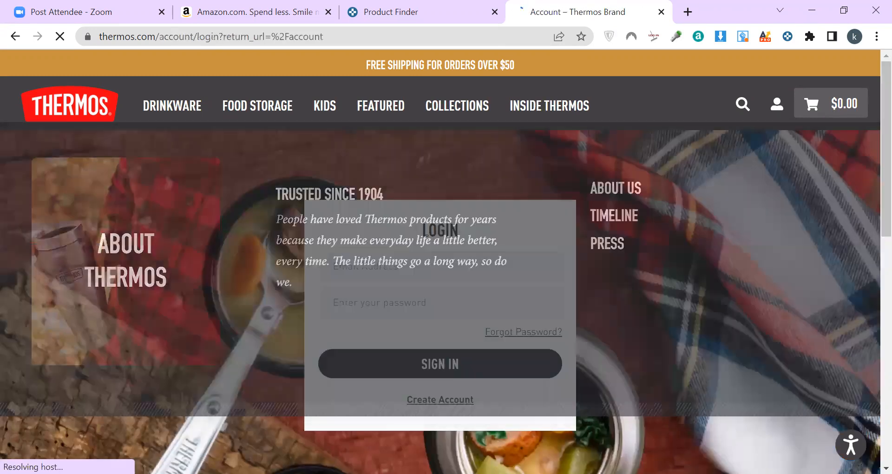
scroll(539, 360, "down", 1)
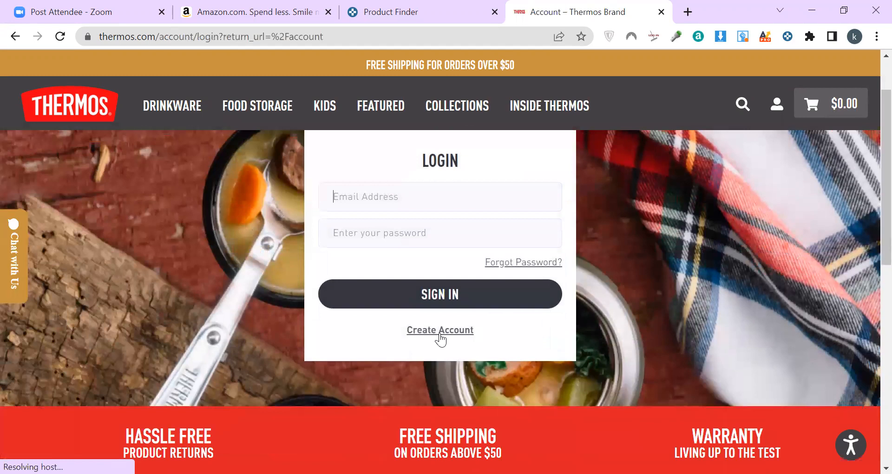
scroll(584, 364, "down", 3)
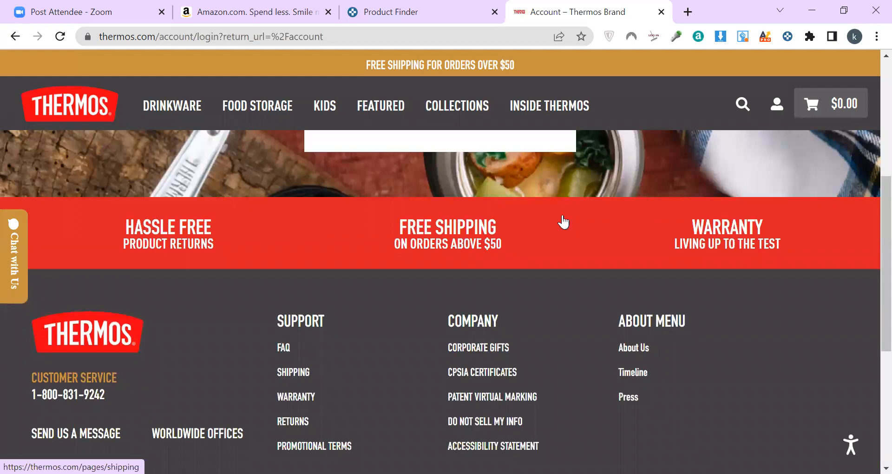
scroll(571, 355, "up", 3)
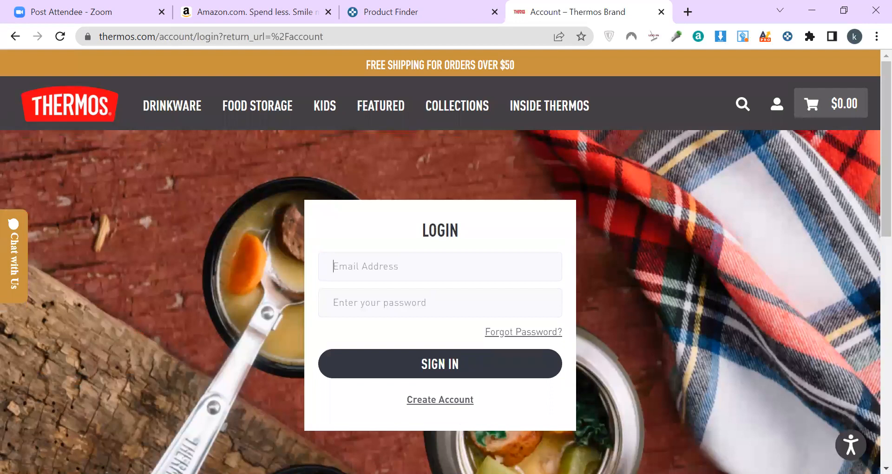
Step: Switch to the open Amazon.com page
left_click(266, 6)
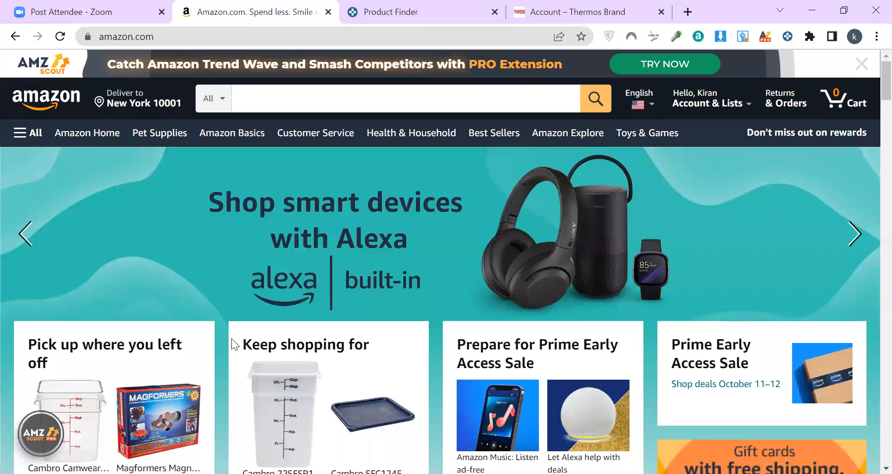